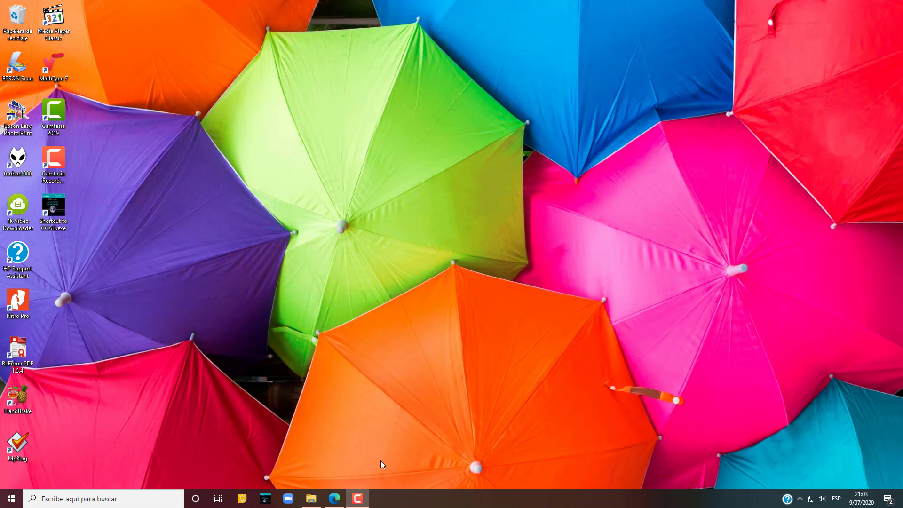
Switch to Edge and open the Aula Virtual's BIM 2 class list for INGLES, 3ro de Secundaria - A.
left_click(332, 501)
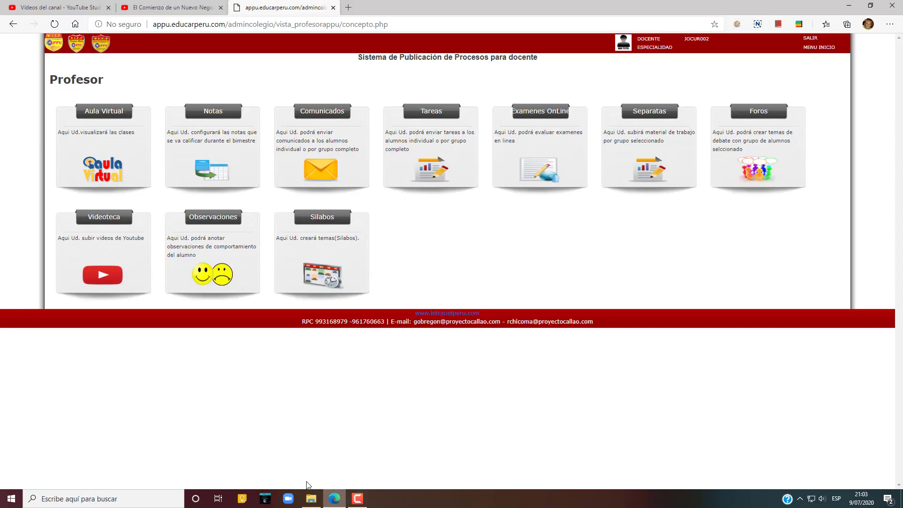
left_click(103, 172)
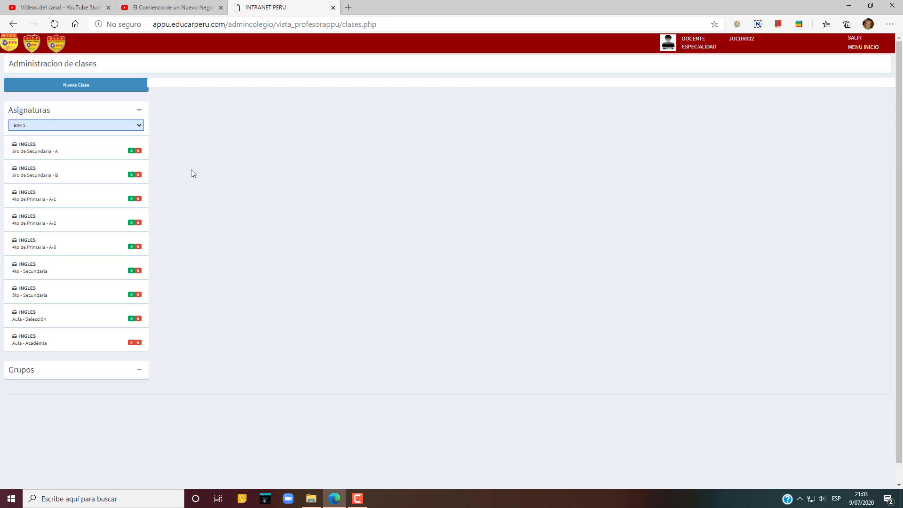
left_click(89, 126)
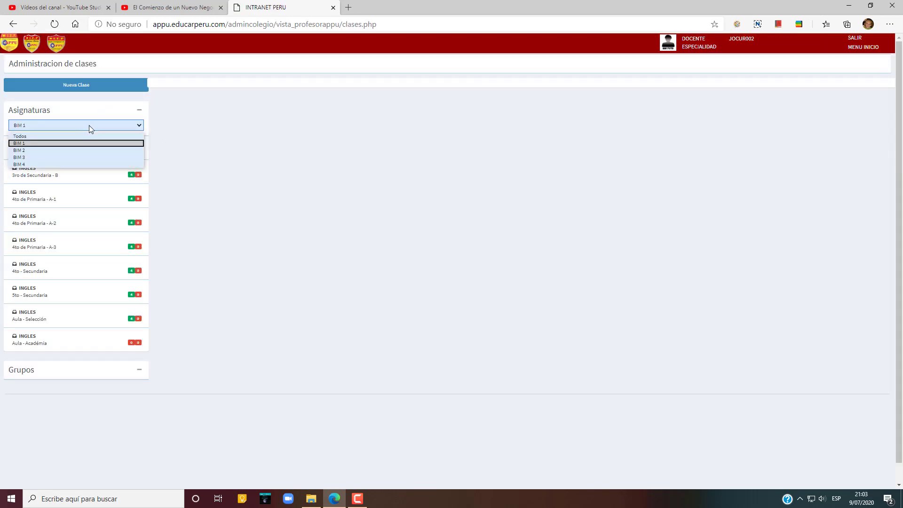
left_click(83, 149)
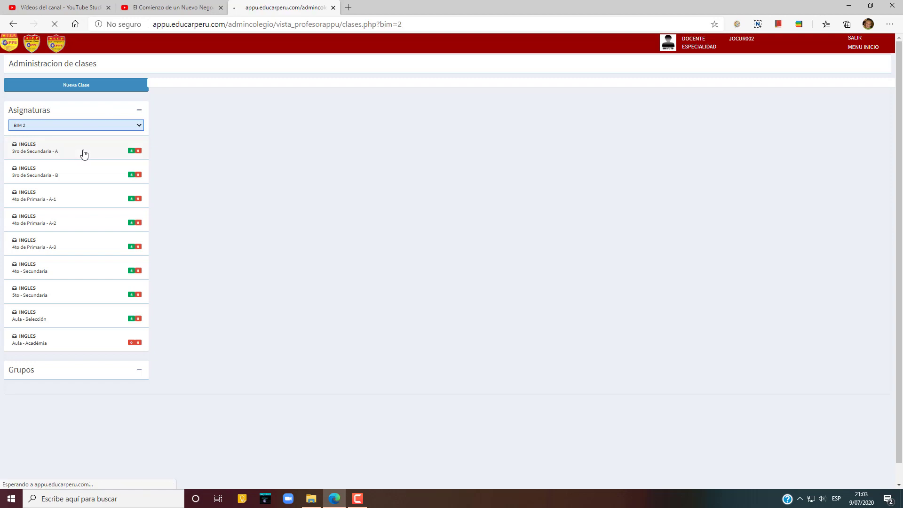
left_click(57, 149)
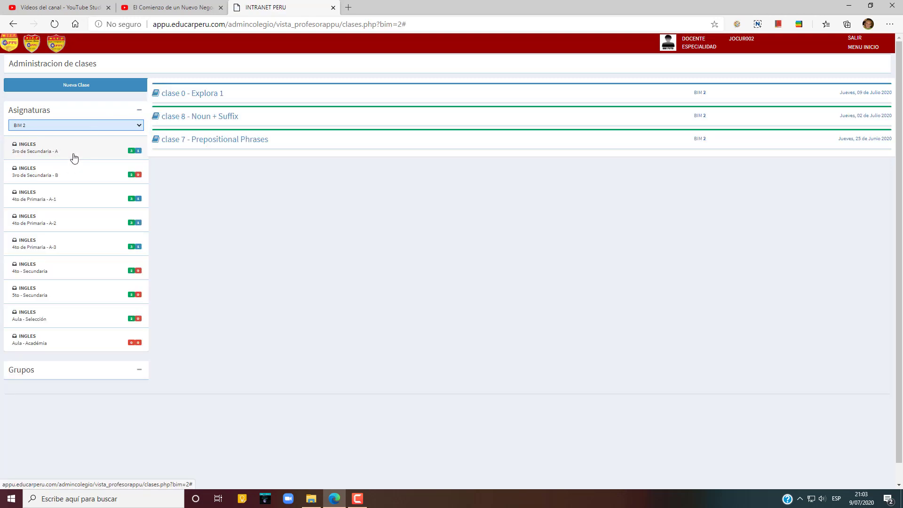
Open the class "Explora 1" and view its content and assigned tasks.
left_click(197, 96)
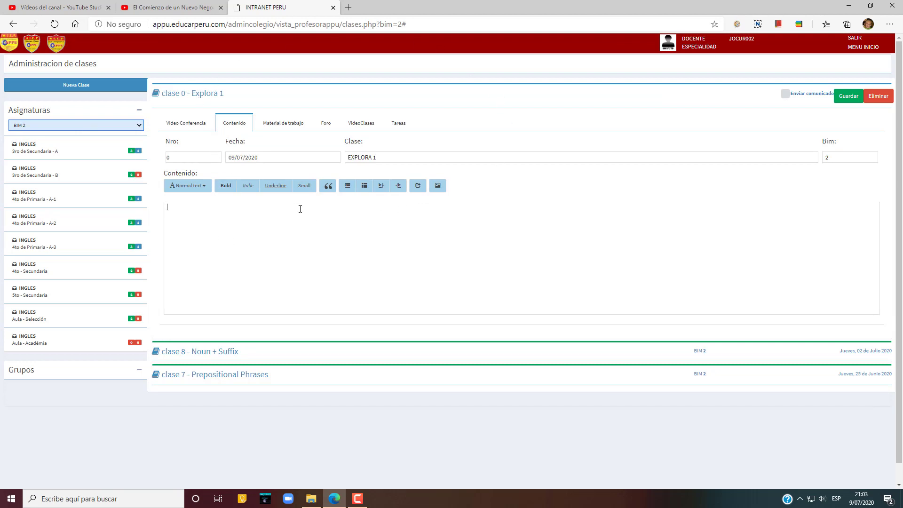
left_click(178, 216)
left_click(398, 127)
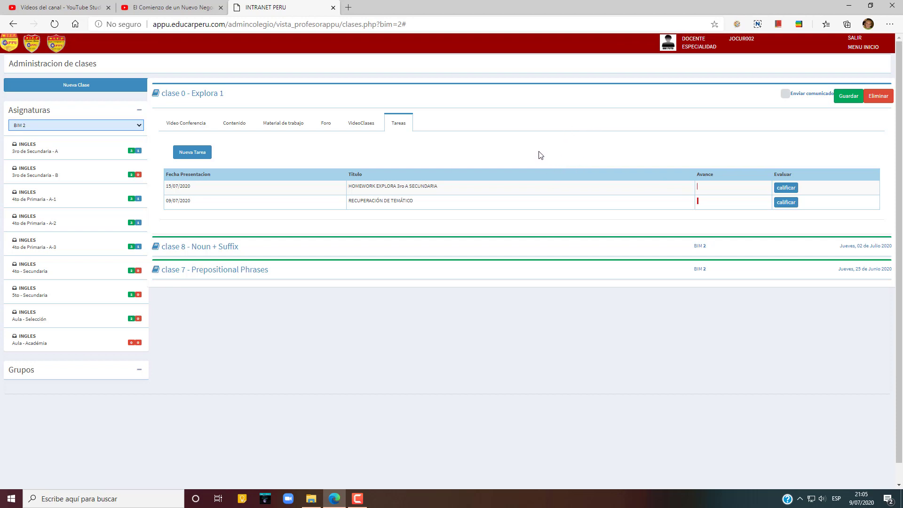
Close the school site, put the browser away and open HOMEWORK-EXPLORA 1-3ro A SEC.doc from the Documents folder in Word.
left_click(333, 7)
left_click(849, 6)
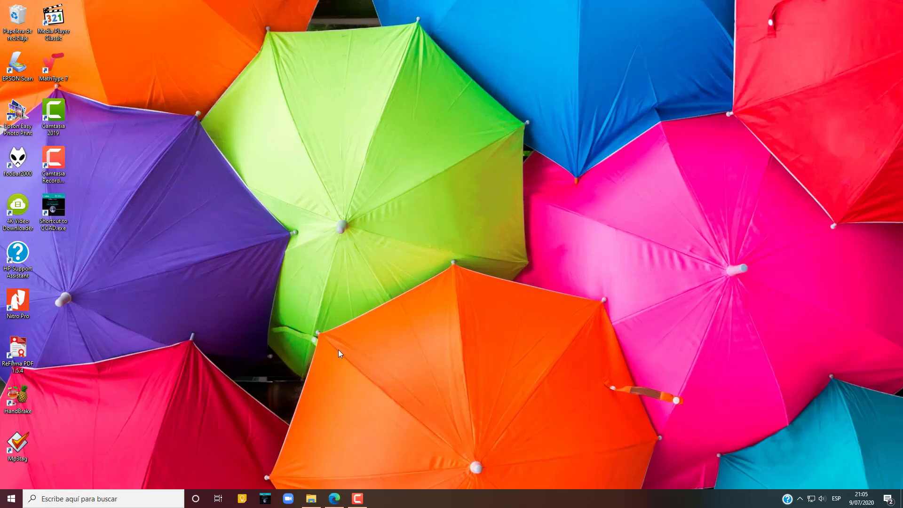
left_click(306, 502)
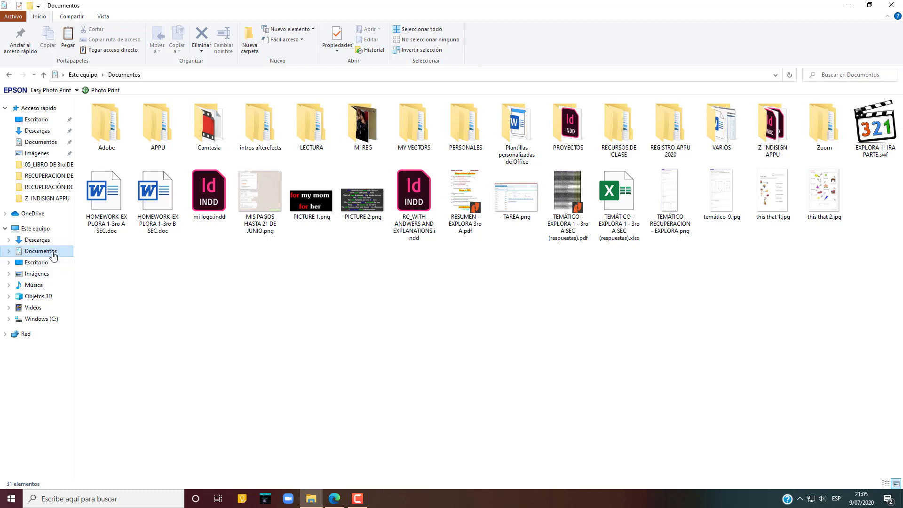
double_click(105, 199)
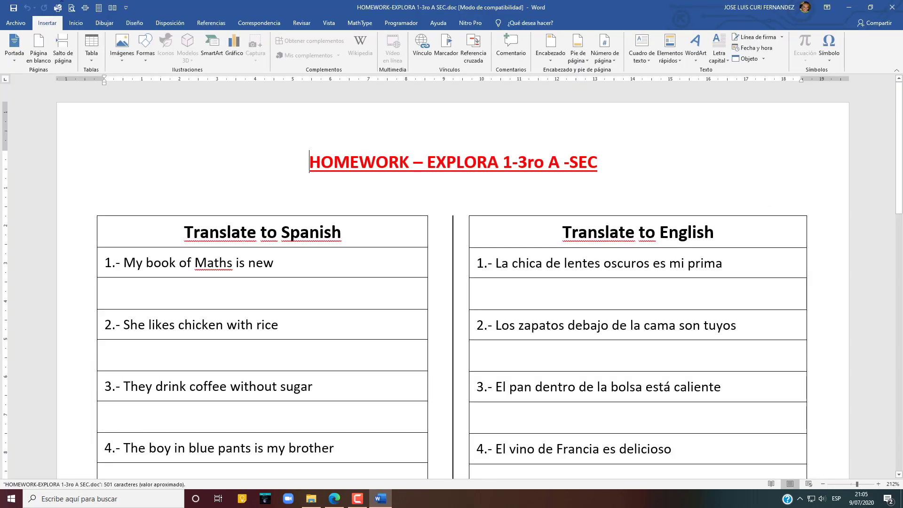
Examine the whole homework page, going through the blank answer rows of the "Translate to Spanish" and "Translate to English" tables.
left_click(99, 8)
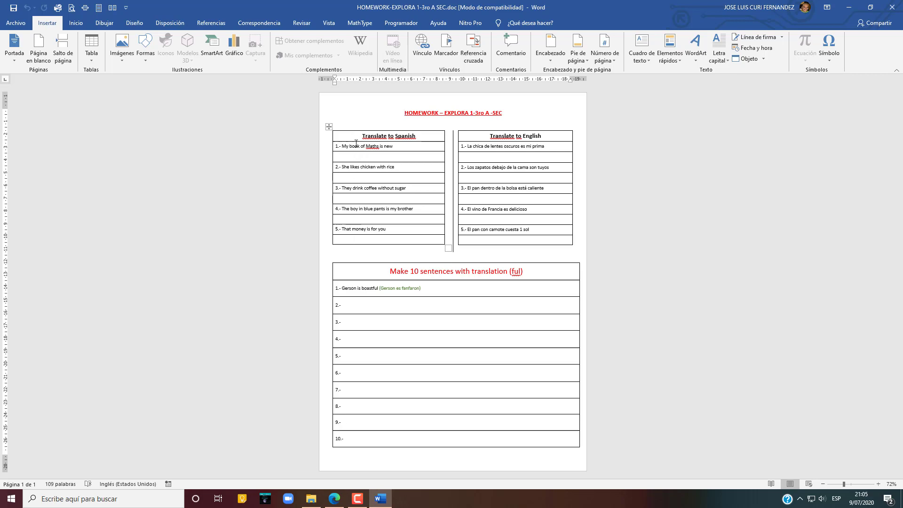
left_click(75, 25)
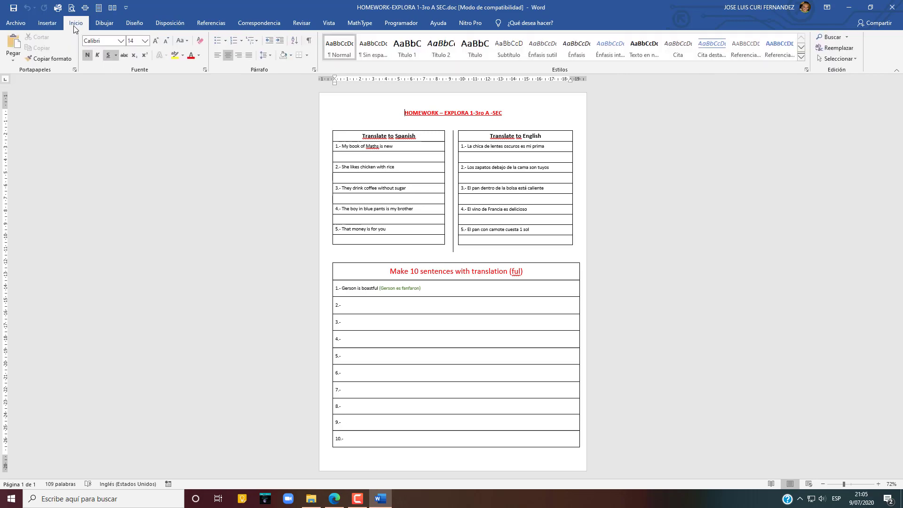
left_click(49, 25)
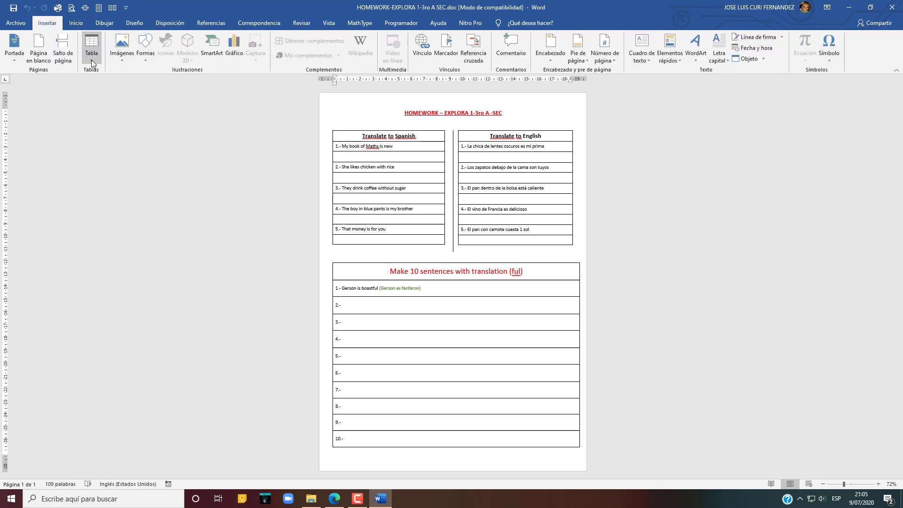
left_click(343, 156)
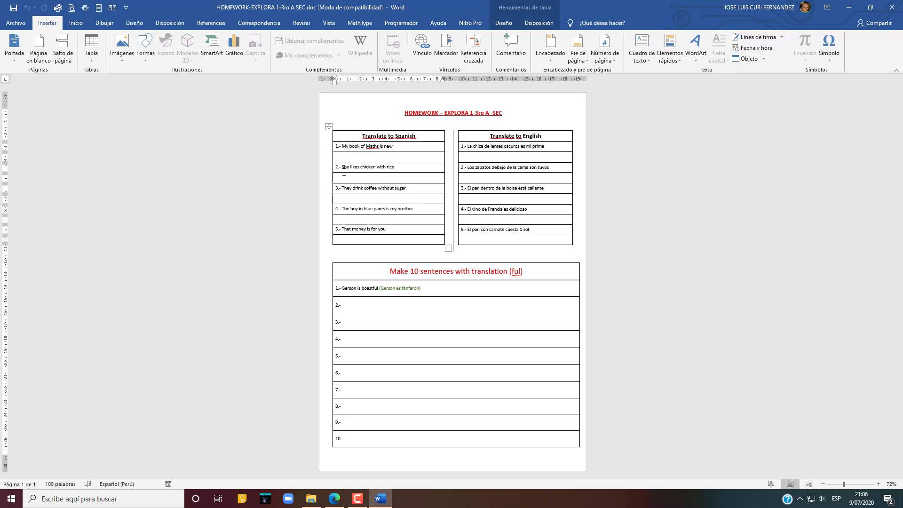
left_click(347, 188)
left_click(347, 219)
key("Down")
key("Down")
left_click(490, 157)
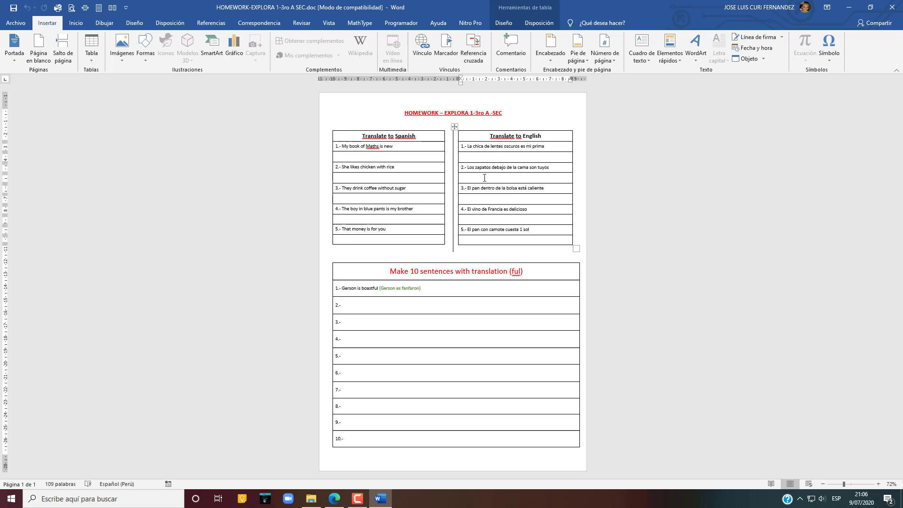
left_click(478, 198)
left_click(475, 239)
Set the font colour of the bracketed Spanish translation in example sentence 1 to automatic.
mouse_move(380, 287)
left_mouse_down()
mouse_move(421, 288)
mouse_move(392, 288)
left_mouse_up()
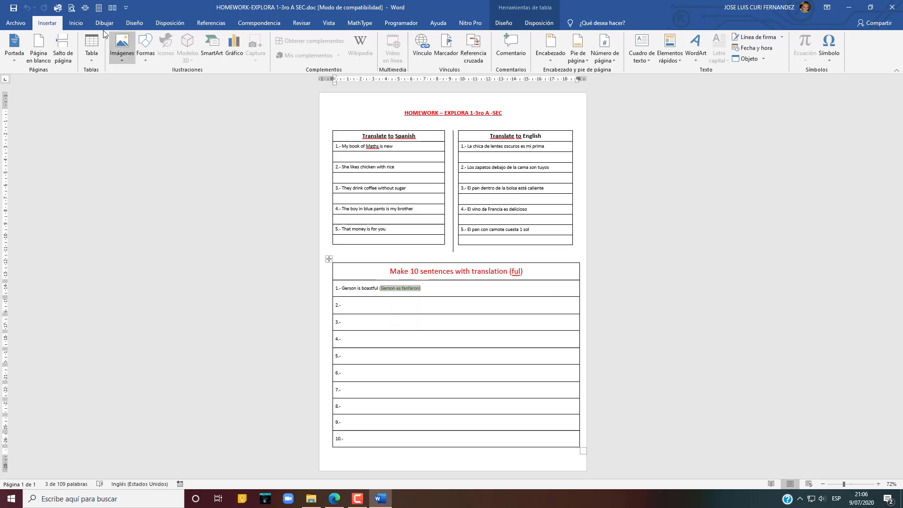
left_click(76, 23)
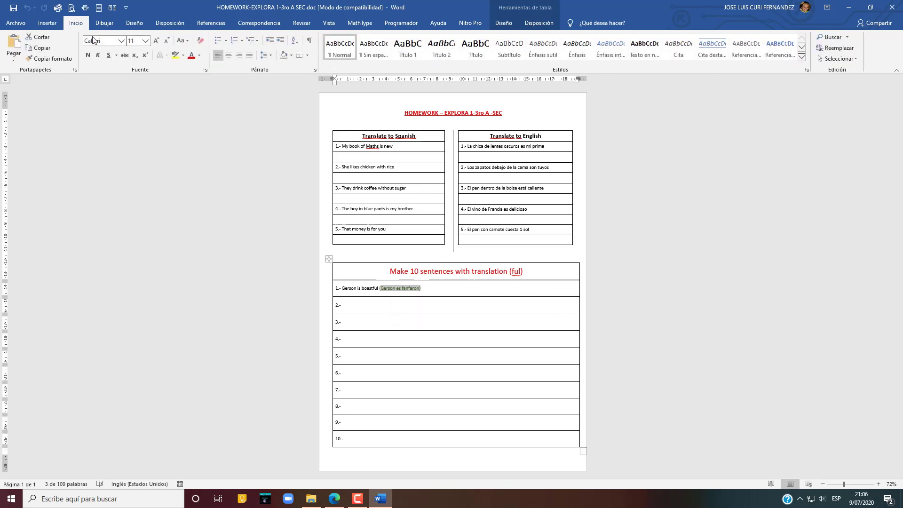
left_click(199, 55)
left_click(207, 67)
left_click(429, 288)
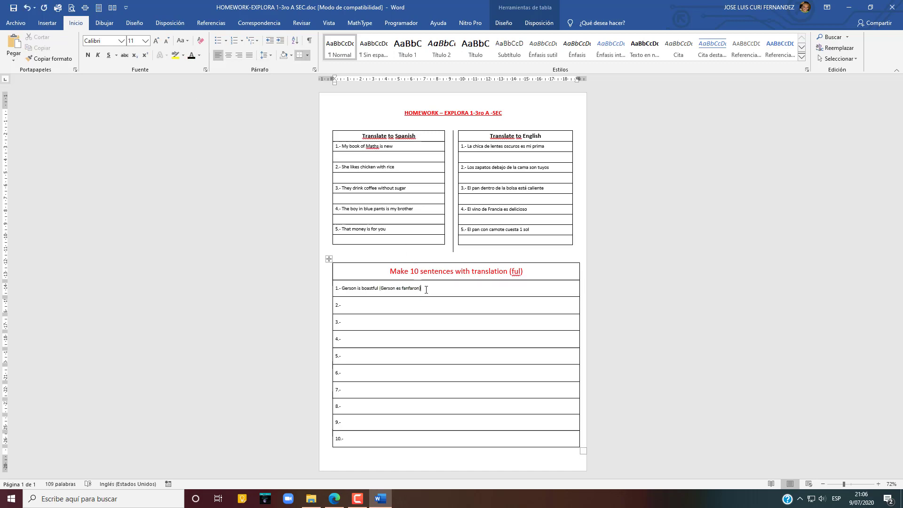
Delete the example sentence and its translation from item 1 of the "Make 10 sentences" table, keeping the number.
left_click_drag(425, 288, 350, 290)
key("BackSpace")
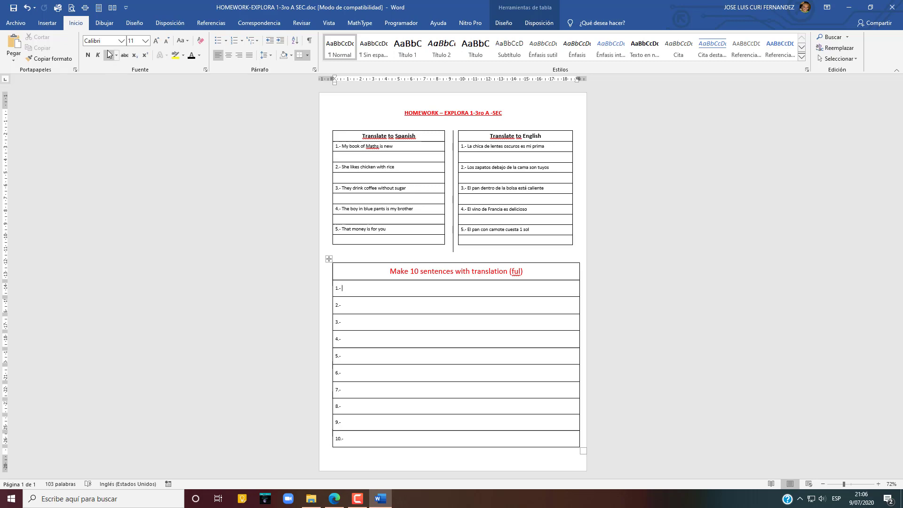
Answer item 1 of the "Translate to Spanish" table with "Mi libro de matemáticas es nuevo".
left_click(86, 8)
scroll(486, 198, "up", 5)
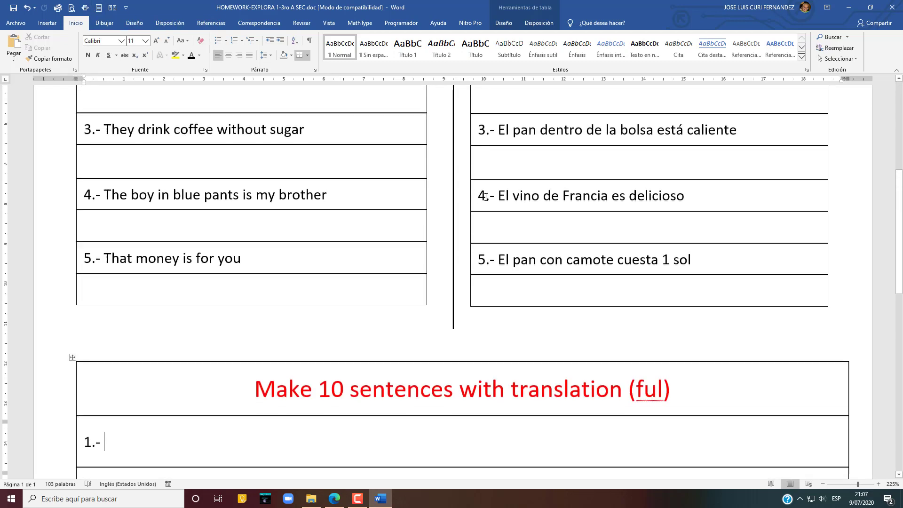
scroll(486, 198, "up", 2)
scroll(487, 198, "down", 2)
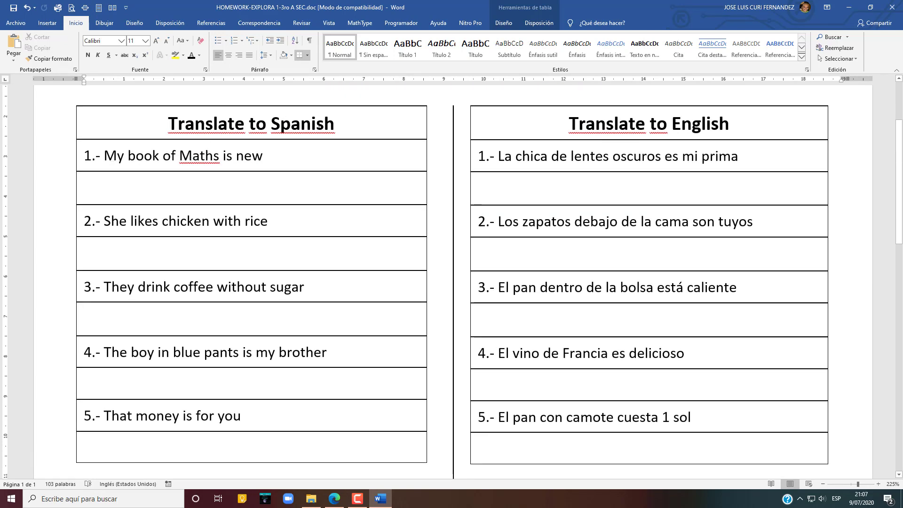
left_click(131, 189)
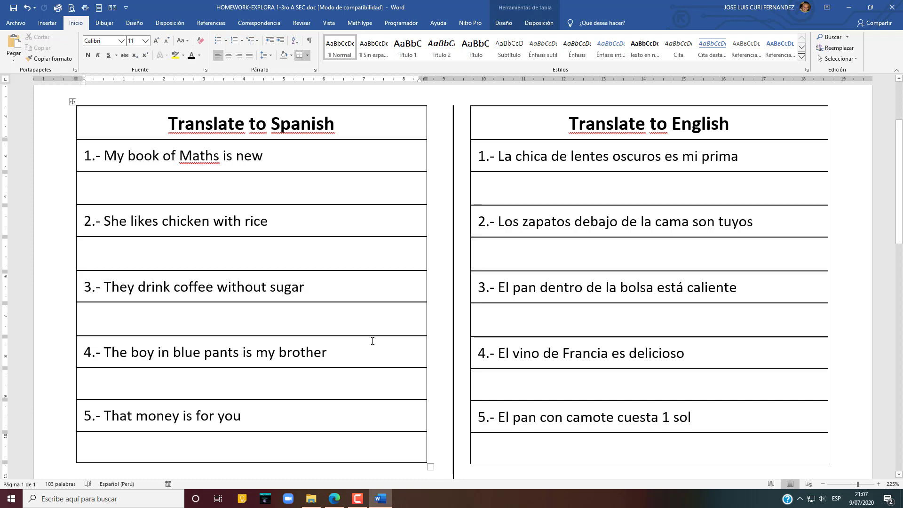
type("M")
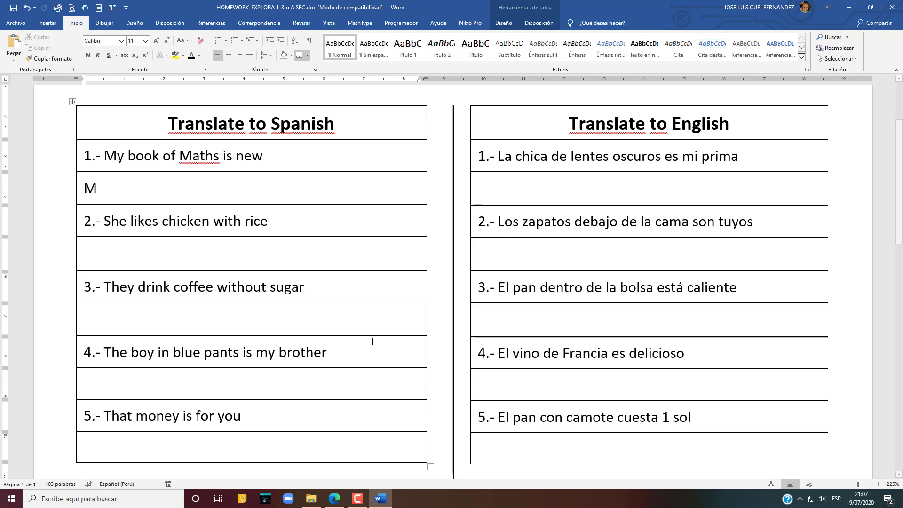
type("i libro")
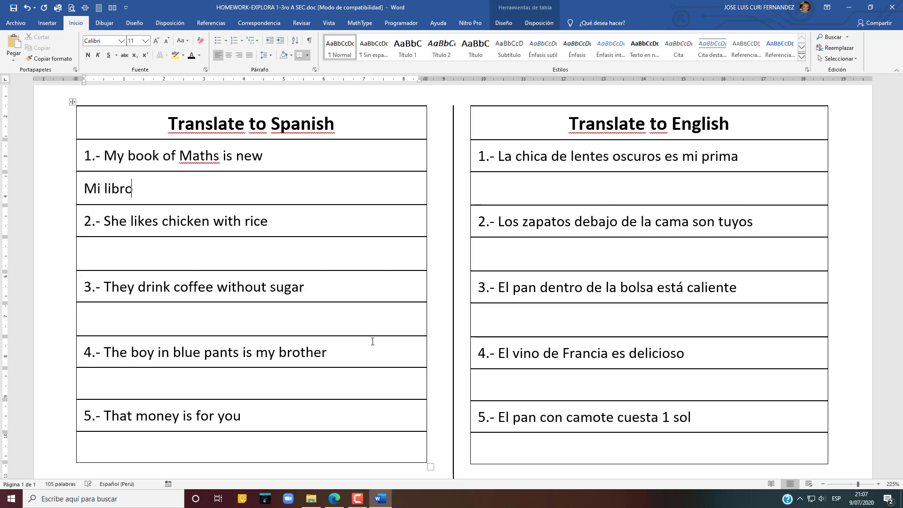
type(" de matematica")
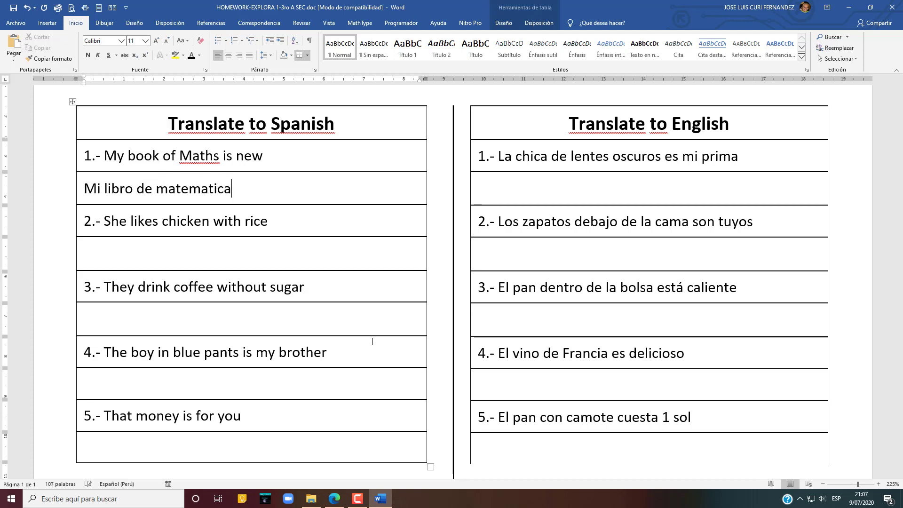
type("s es nuevo")
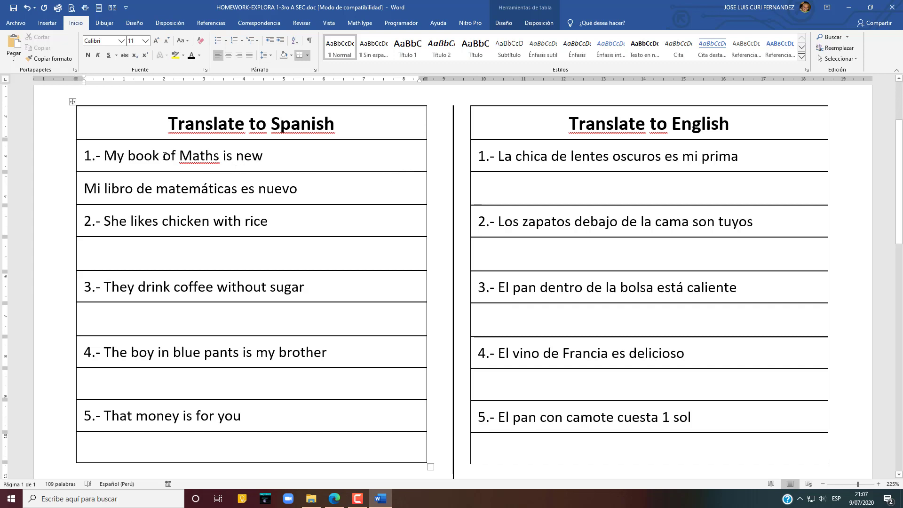
Try highlighting "of Maths" and its translation "de matemáticas" in yellow, and undo both highlights.
left_click_drag(163, 155, 209, 157)
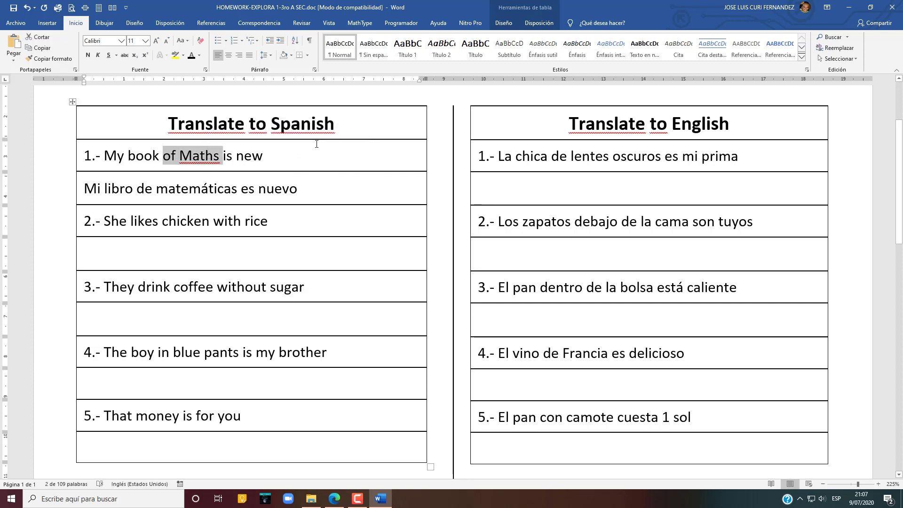
left_click(176, 55)
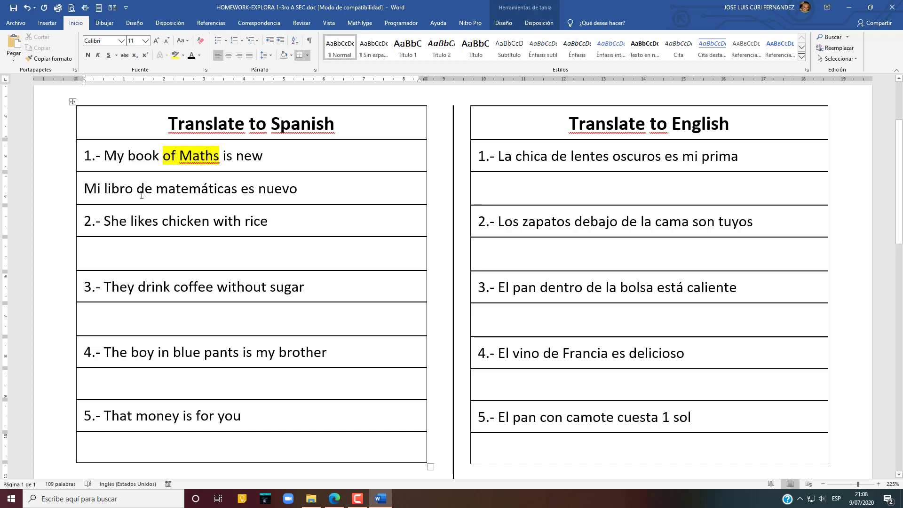
left_click_drag(140, 187, 194, 191)
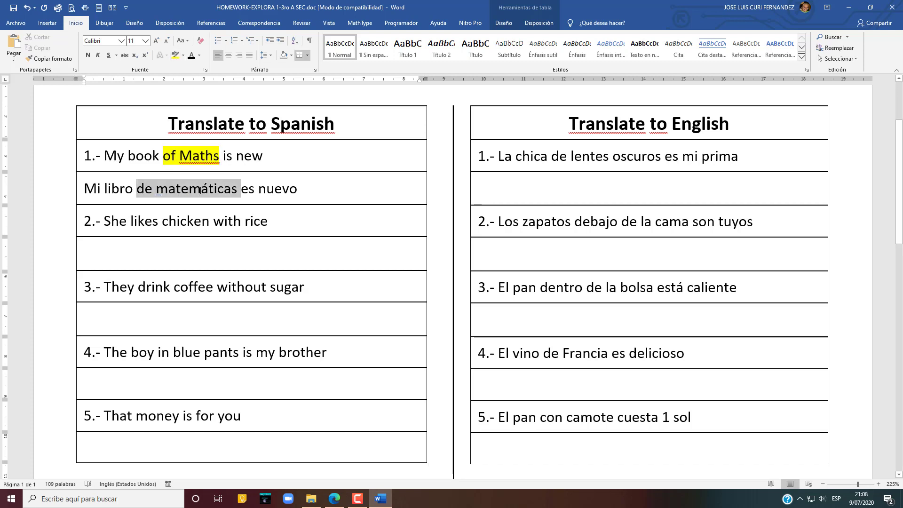
left_click(173, 57)
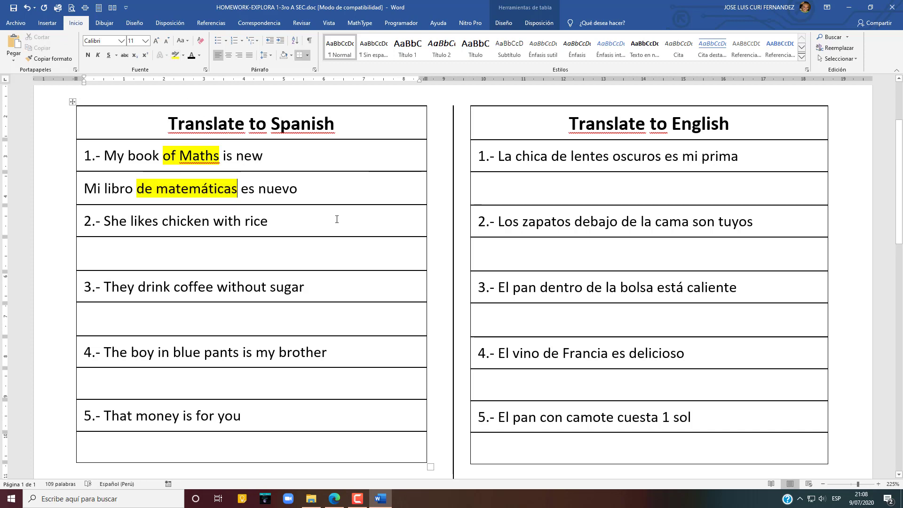
key("ctrl+z")
key("ctrl+z")
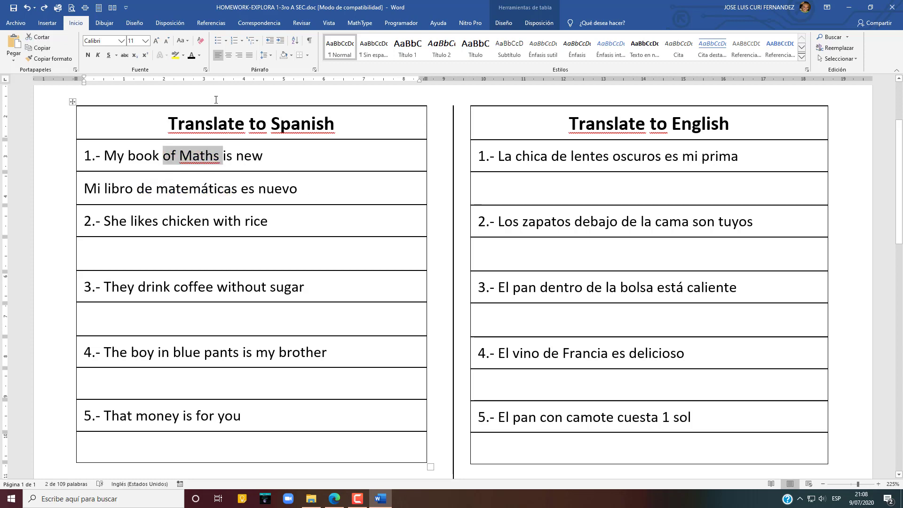
Colour the phrase "of Maths" and its translation "de matemáticas" in item 1 red.
left_click(199, 56)
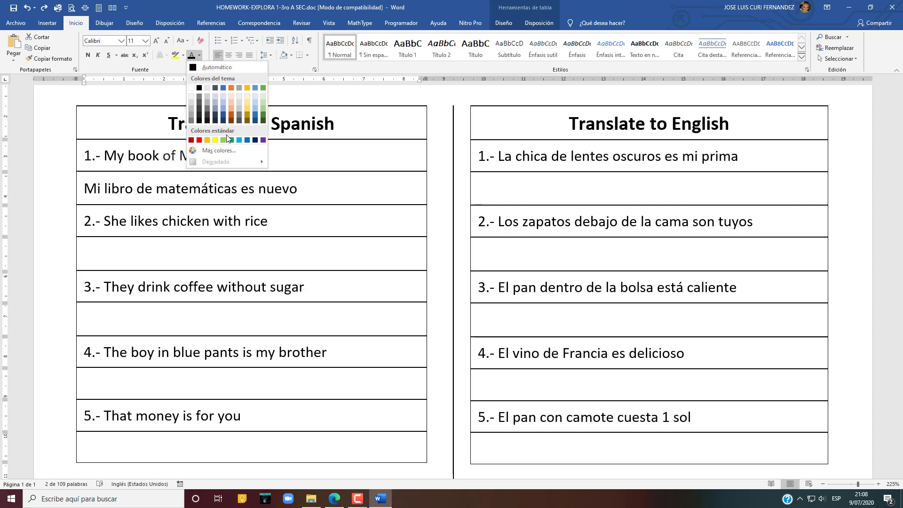
left_click(199, 140)
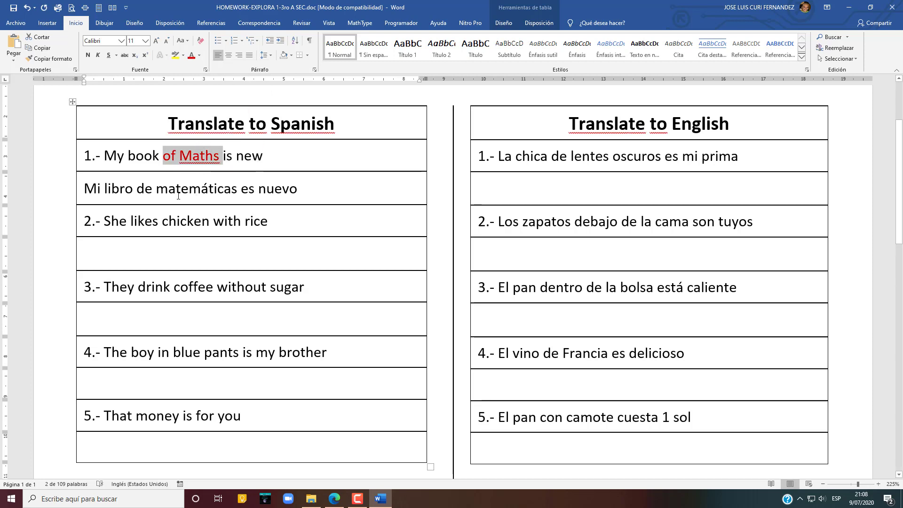
left_click_drag(144, 187, 240, 188)
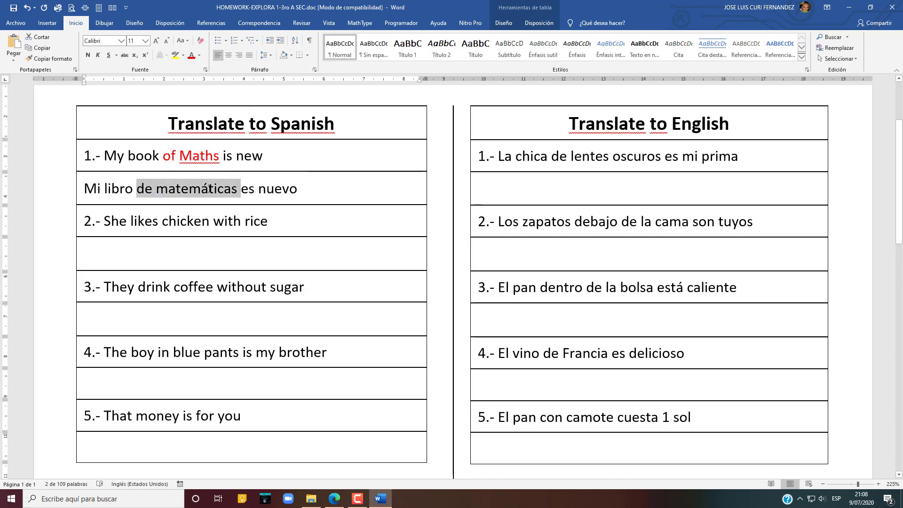
left_click(190, 55)
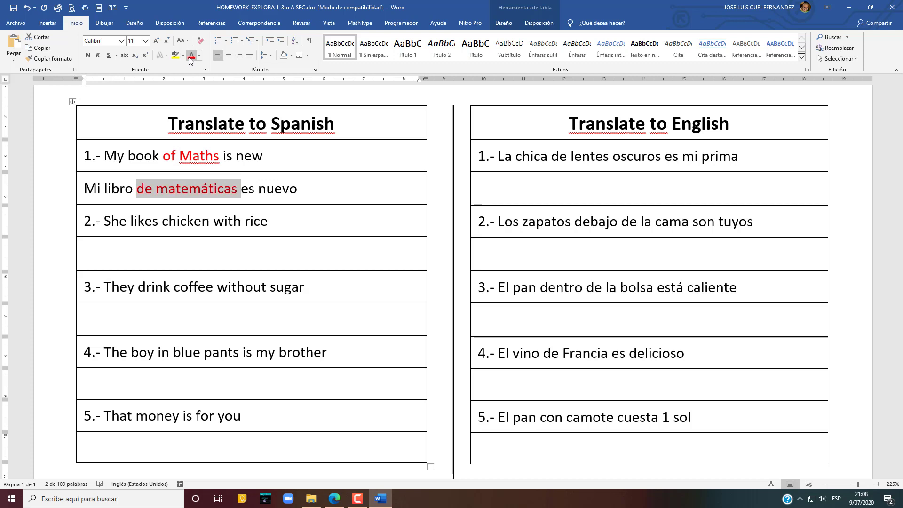
Undo the red colouring of "of Maths" and "de matemáticas" in item 1 of the "Translate to Spanish" table.
left_click(189, 191)
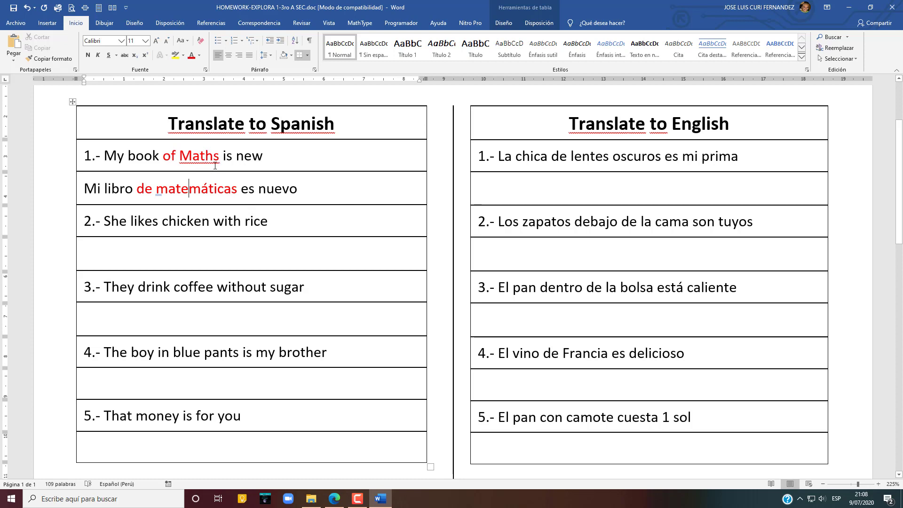
key("ctrl+z")
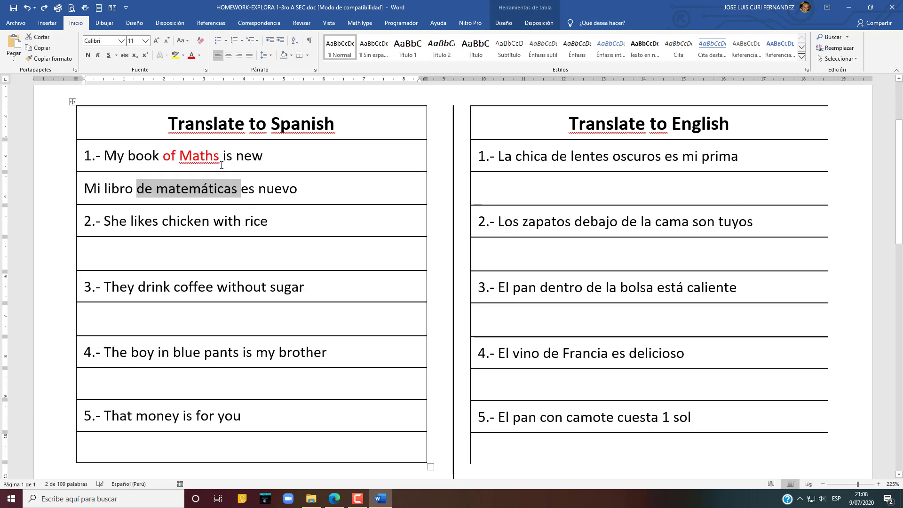
key("ctrl+z")
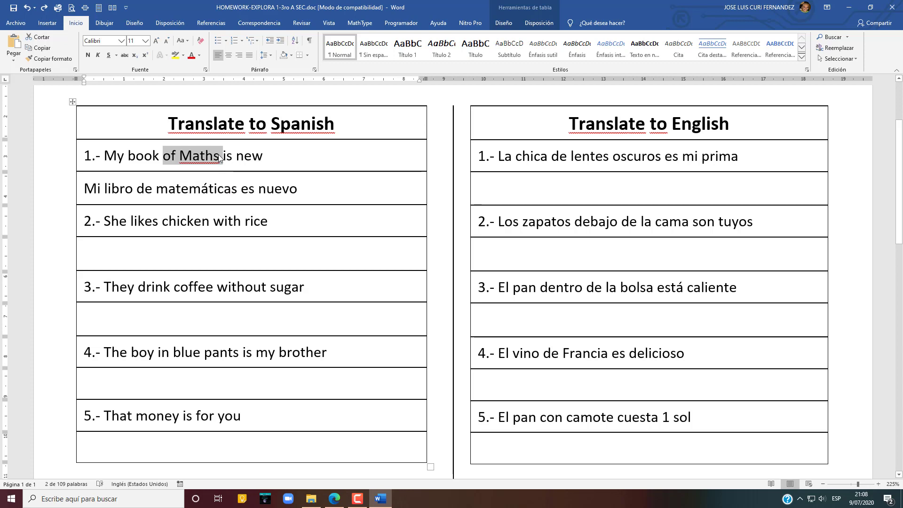
Try underlining "of Maths" and its translation "de matemáticas" in item 1, and undo both underlines.
left_click(108, 55)
left_click_drag(139, 190, 241, 189)
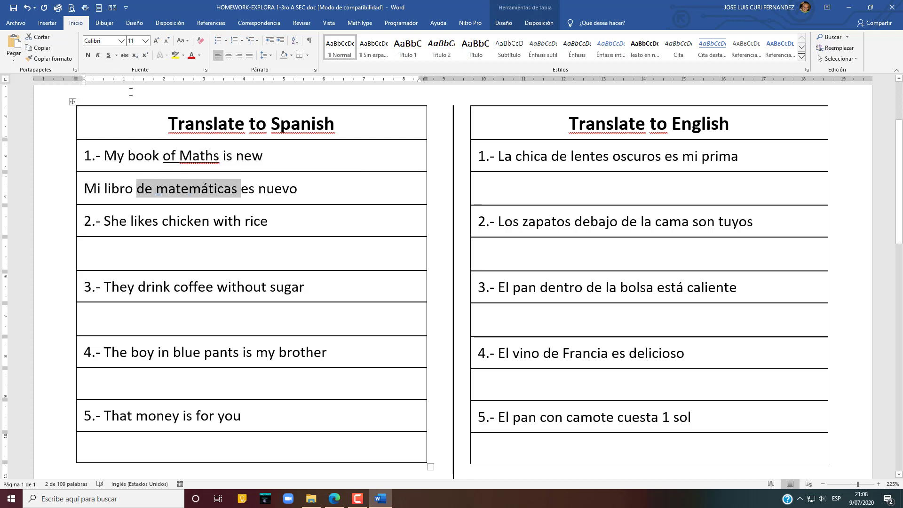
left_click(109, 55)
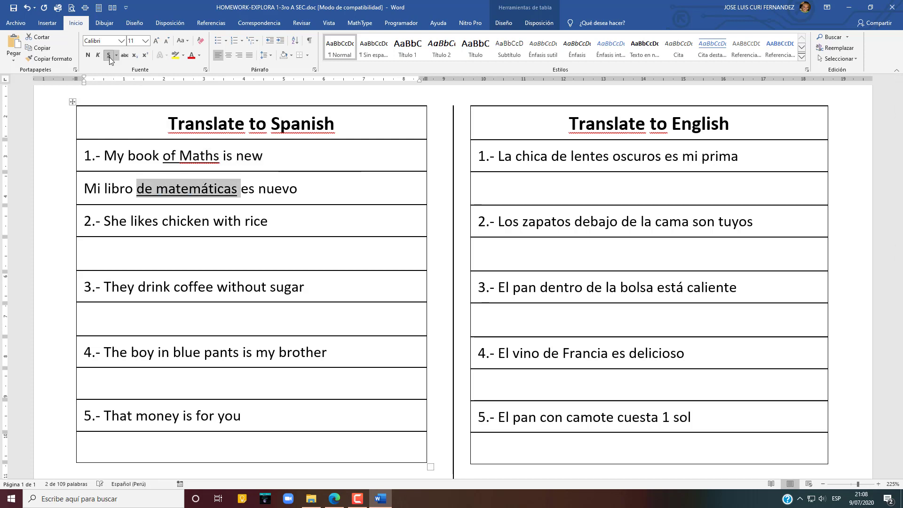
left_click(201, 190)
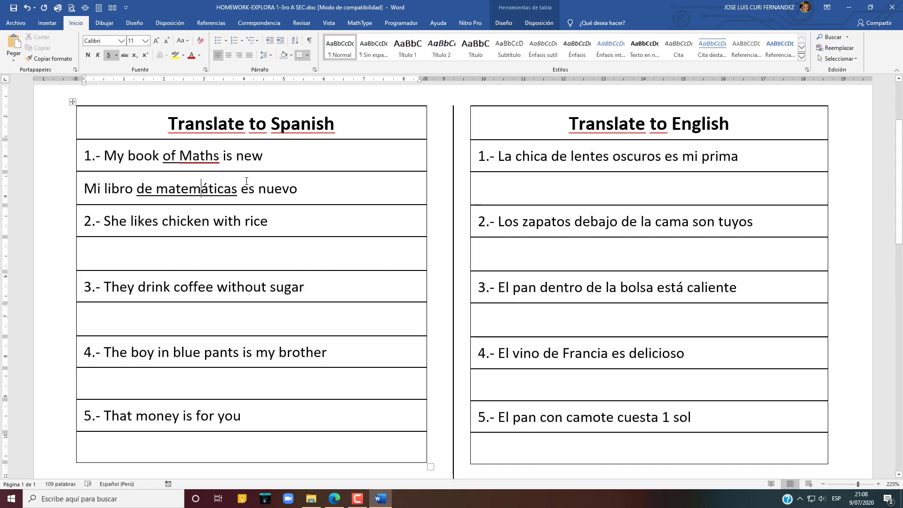
key("ctrl+z")
key("ctrl+z")
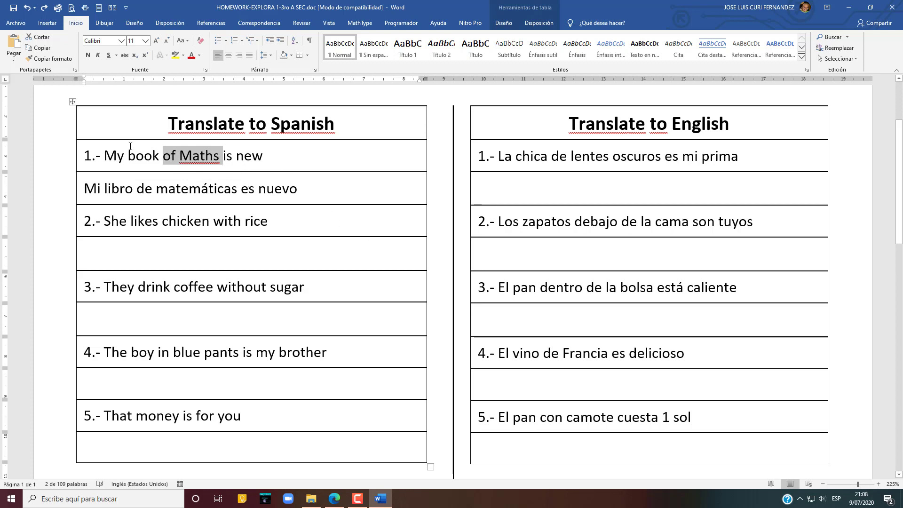
Try making "of Maths" and its translation "de matemáticas" in item 1 bold, and undo both changes.
left_click(88, 55)
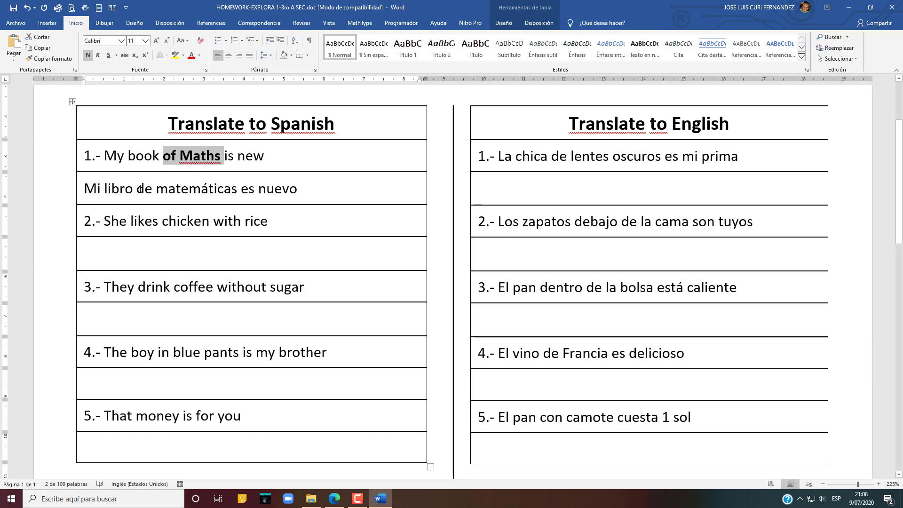
left_click_drag(140, 188, 243, 188)
left_click(88, 55)
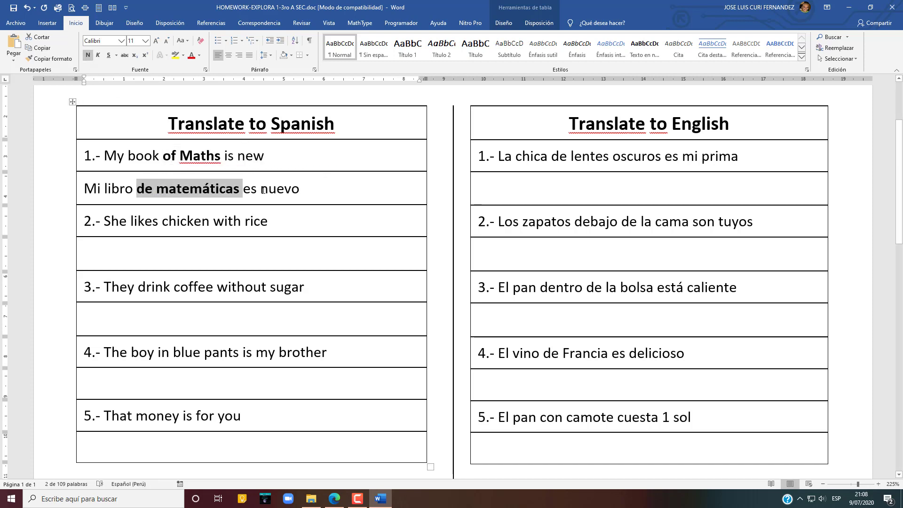
key("ctrl+z")
key("ctrl+z")
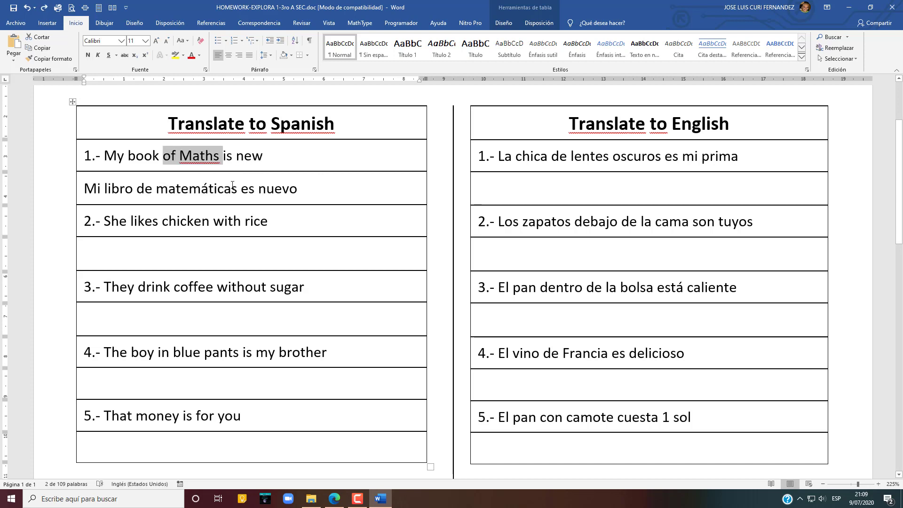
left_click(295, 195)
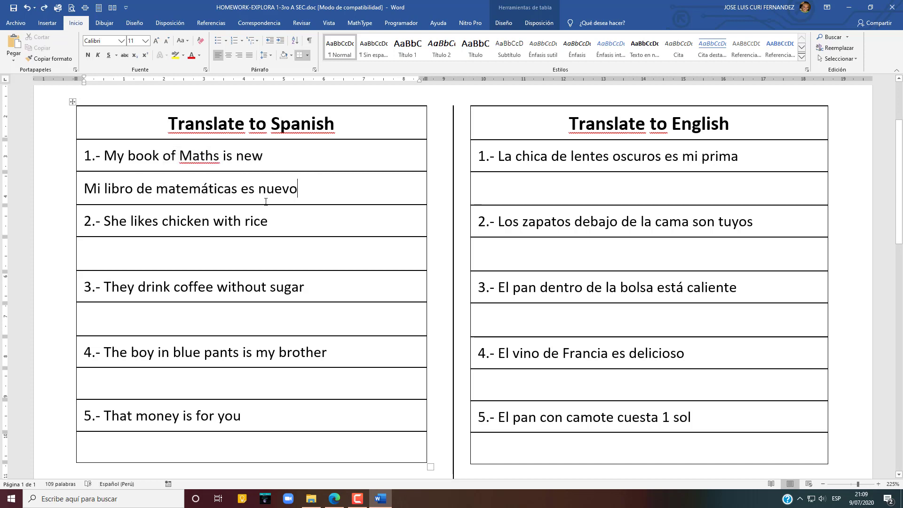
Answer item 1 of the "Translate to English" table with "The girl in dark glasses is my cousin".
left_click(549, 184)
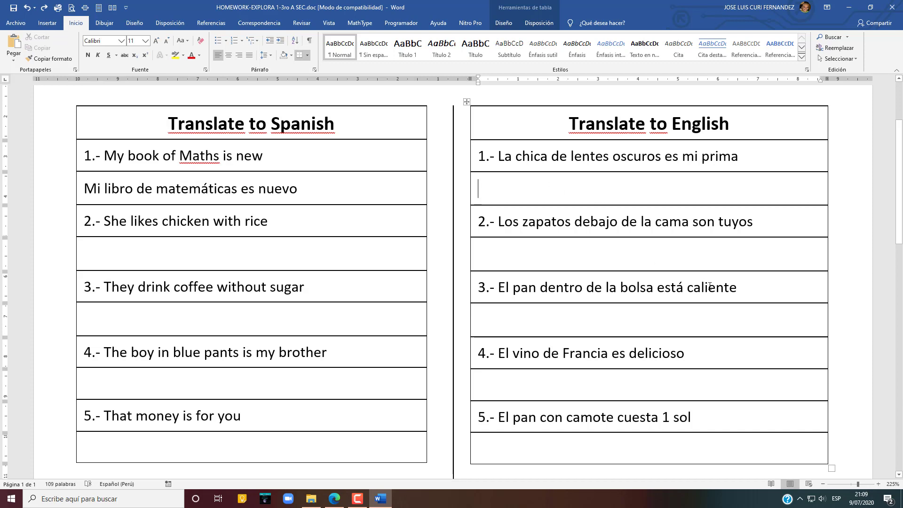
type("the ")
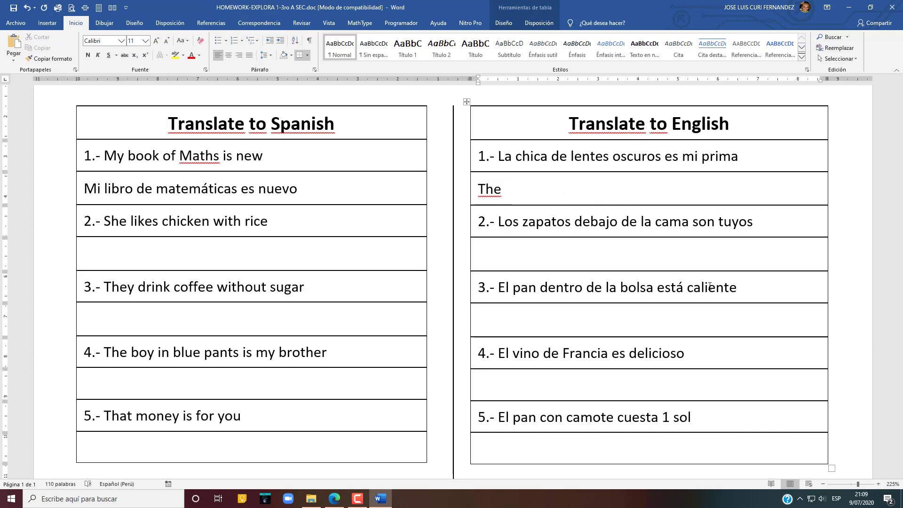
type("girl in dark ")
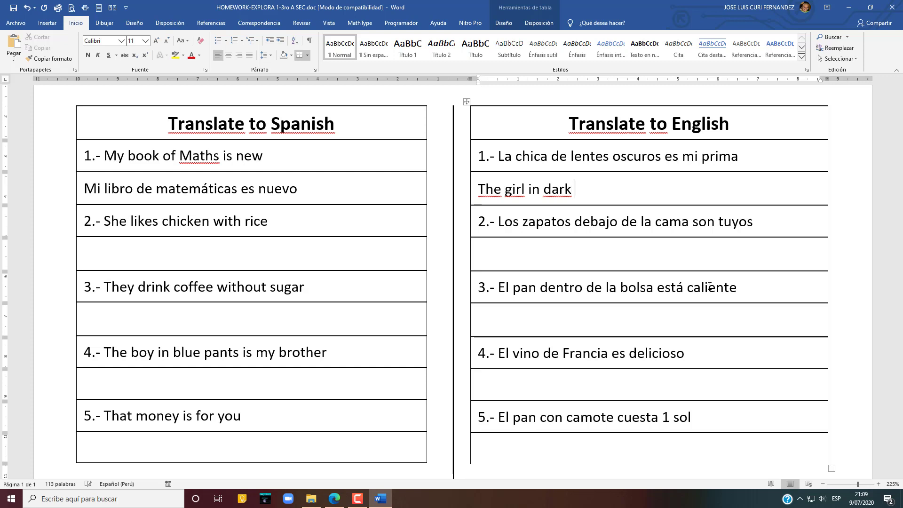
type("glasses")
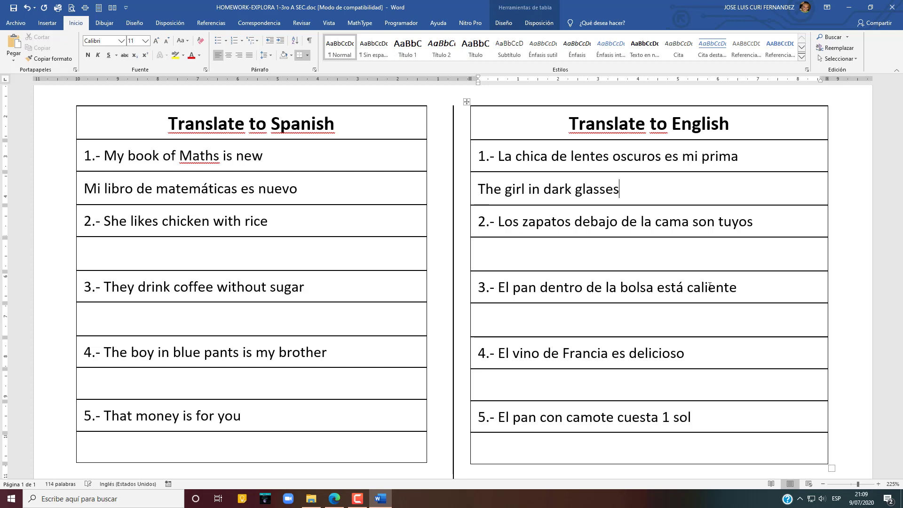
type("my cousin")
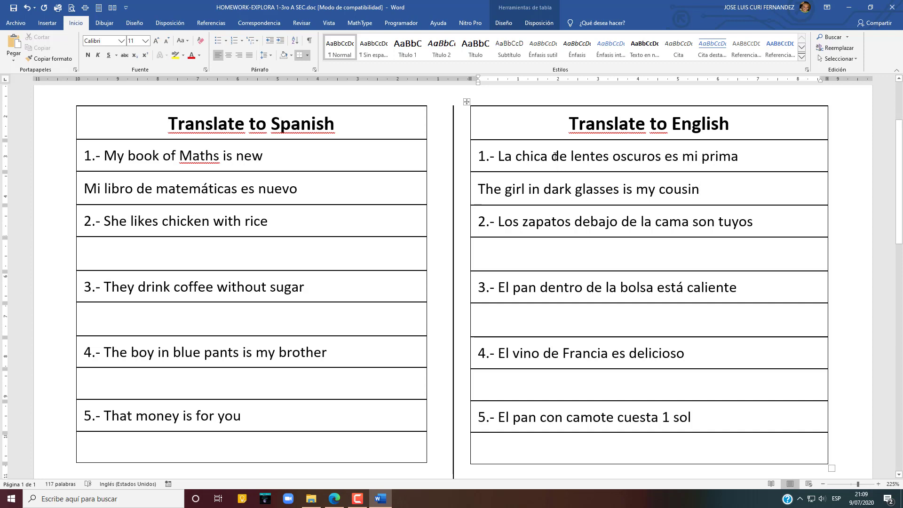
Try highlighting "de lentes oscuros" and its translation "in dark glasses" in yellow, and undo both highlights.
left_click_drag(552, 156, 629, 150)
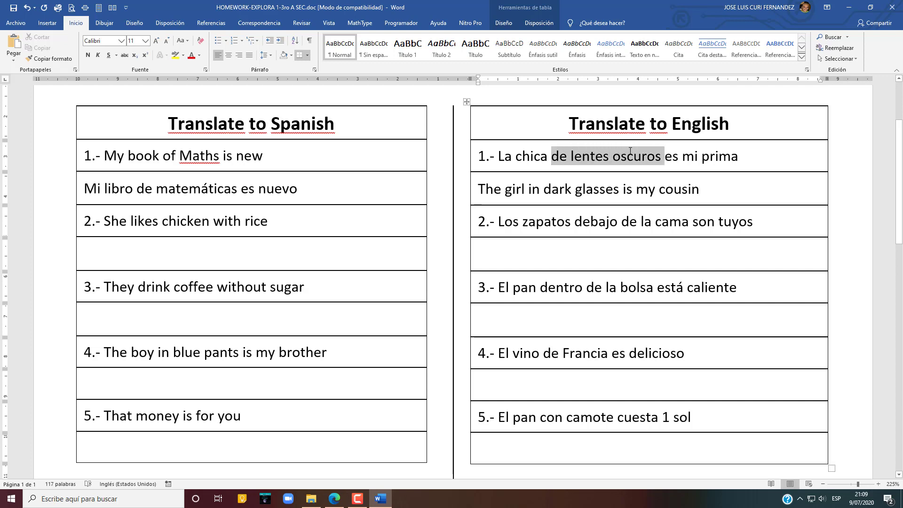
left_click(175, 56)
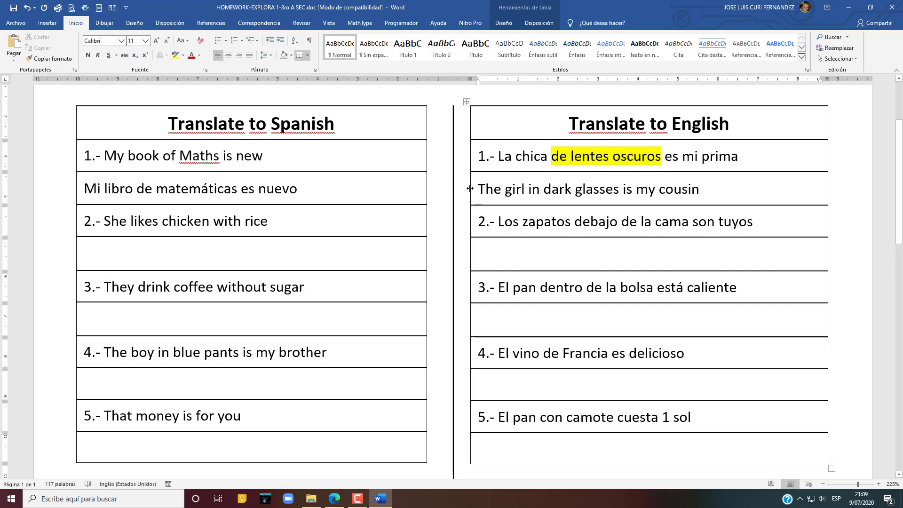
left_click(608, 190)
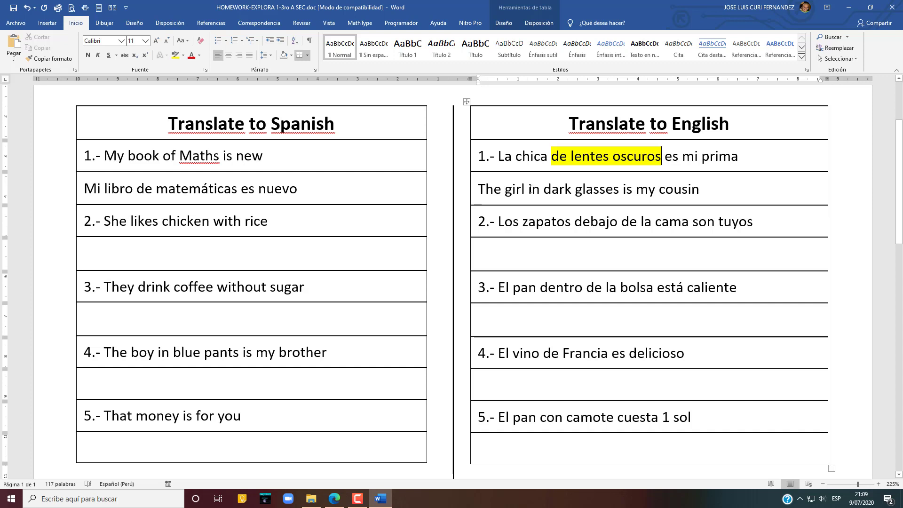
left_click_drag(529, 188, 590, 191)
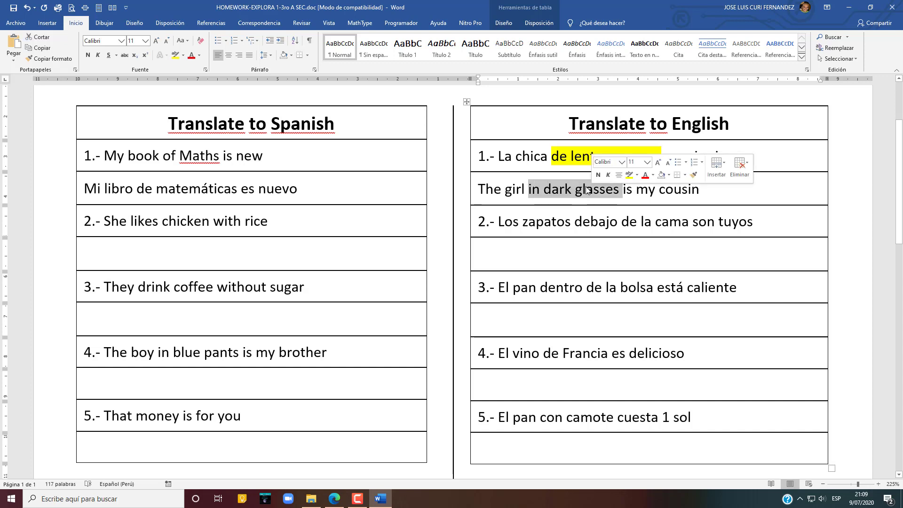
left_click(176, 56)
left_click(640, 198)
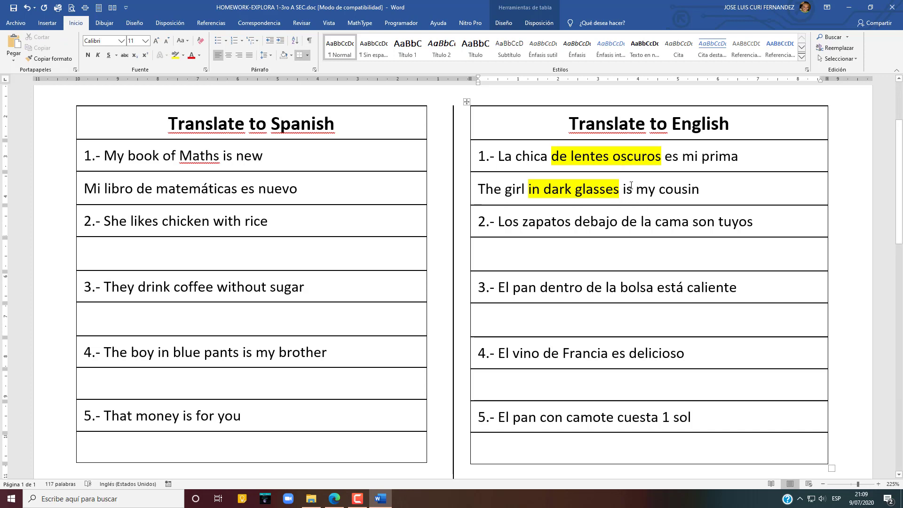
key("ctrl+z")
key("ctrl+z")
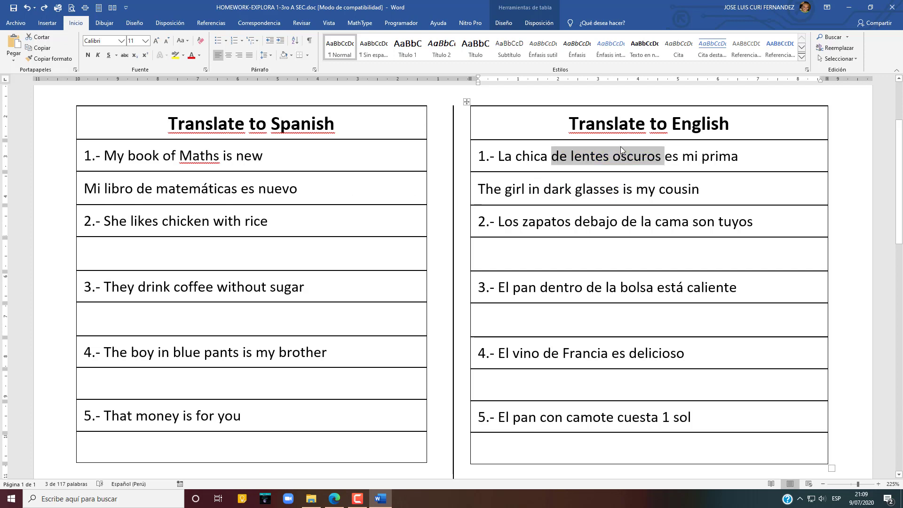
left_click(593, 160)
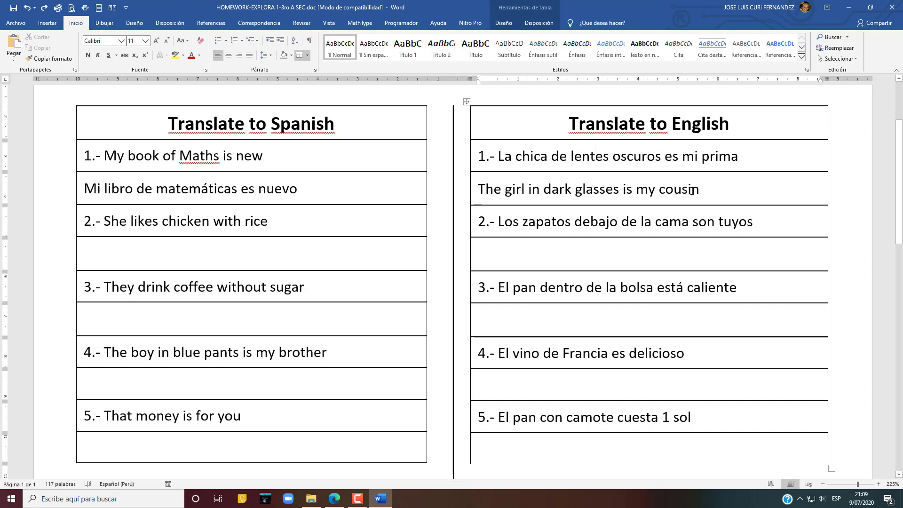
Append the filler text "gdgdgdgdgdgdgdg" to the item 1 answer in the "Translate to Spanish" table.
left_click_drag(698, 191, 458, 191)
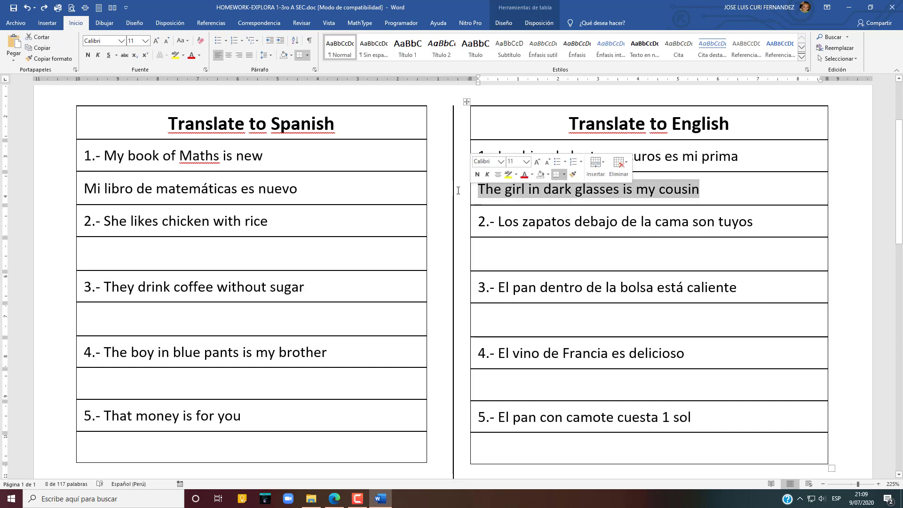
left_click(307, 198)
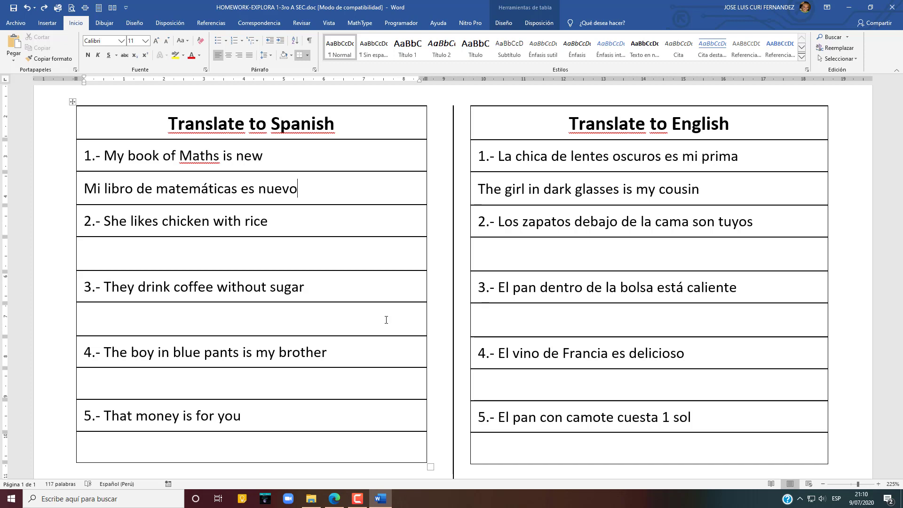
type("gdgdgdgdgdgdgdg")
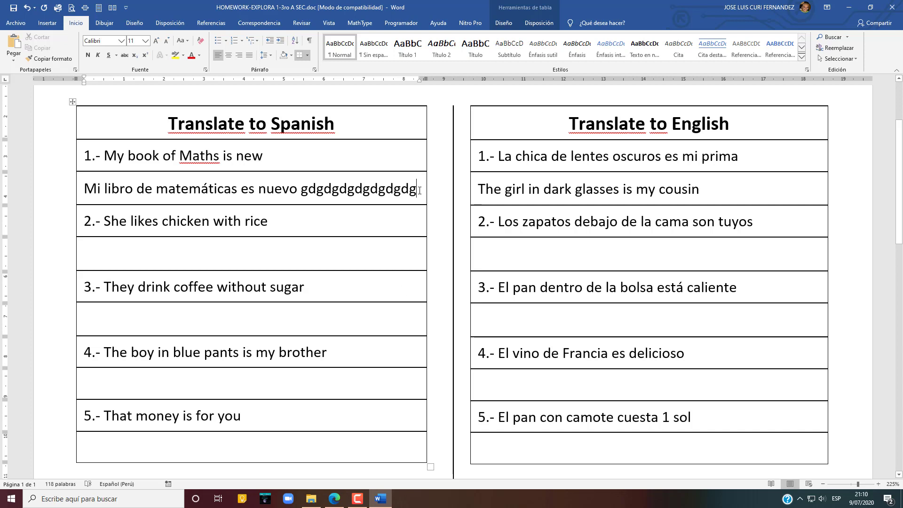
Reduce the font size of the whole item 1 answer in the "Translate to Spanish" table to 9, then 8, and finally 6.
left_click_drag(419, 190, 84, 184)
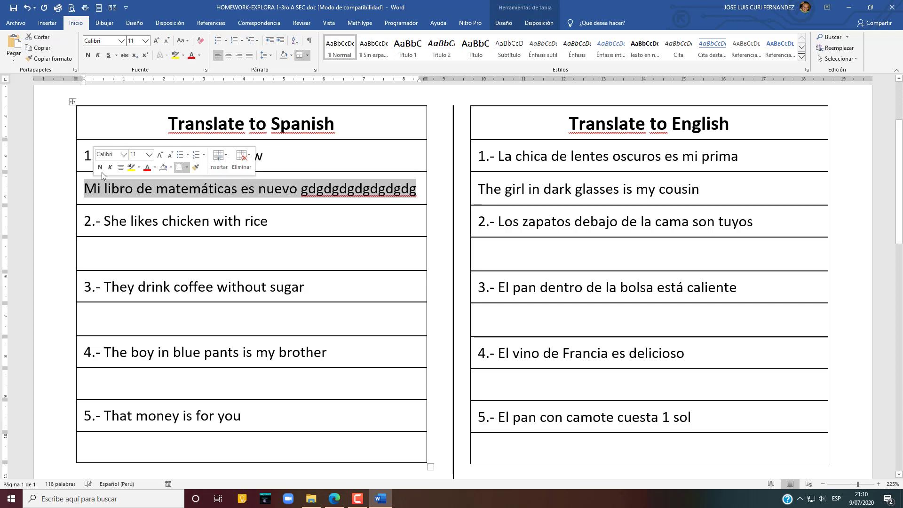
left_click(145, 41)
left_click(139, 57)
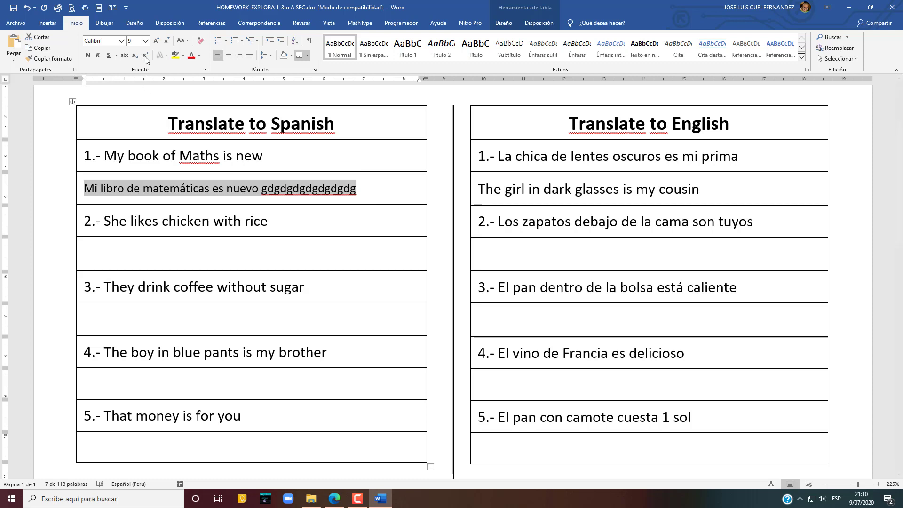
left_click(146, 41)
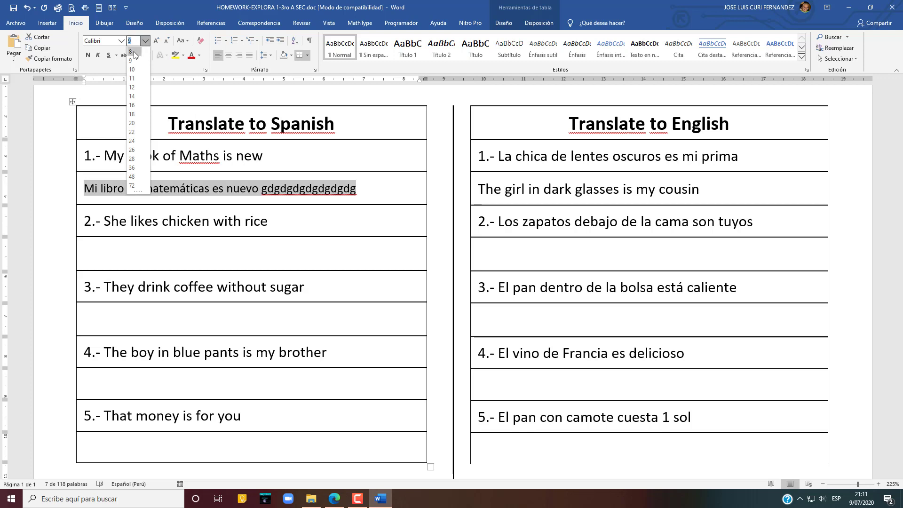
left_click(133, 52)
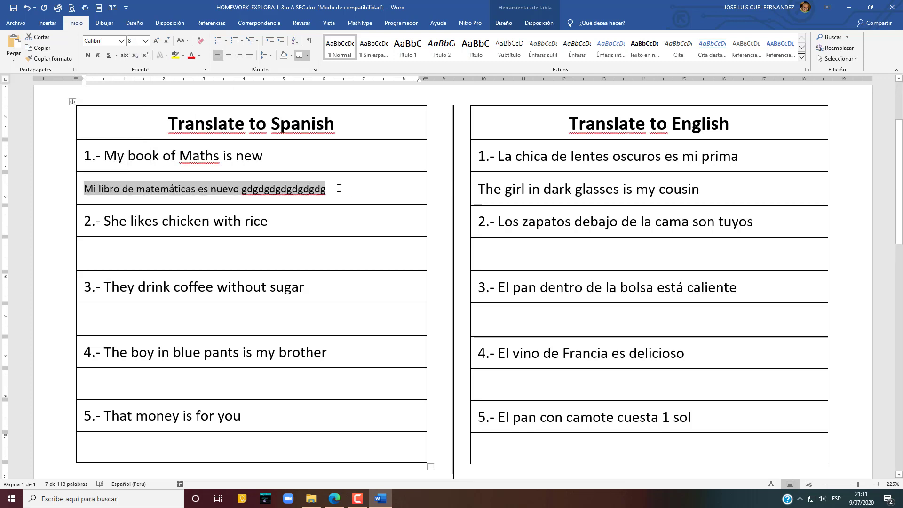
left_click(130, 43)
type("6")
key("Return")
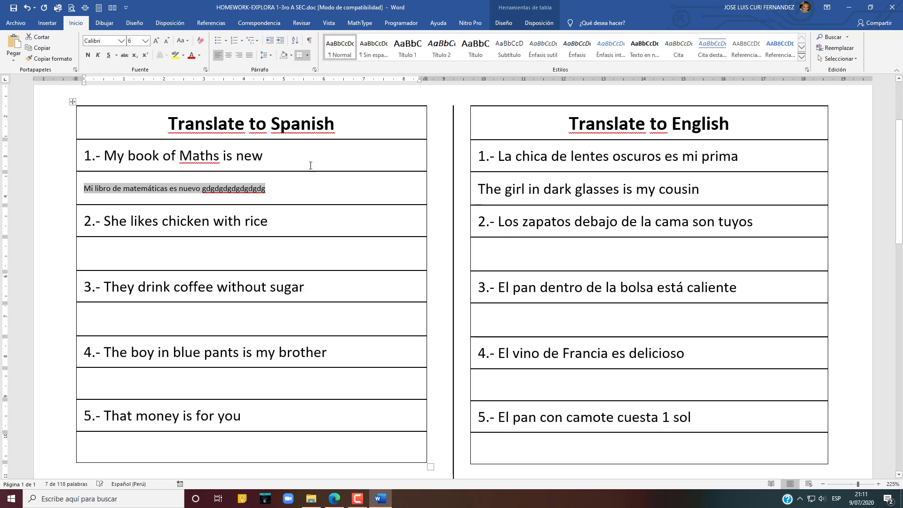
left_click(294, 195)
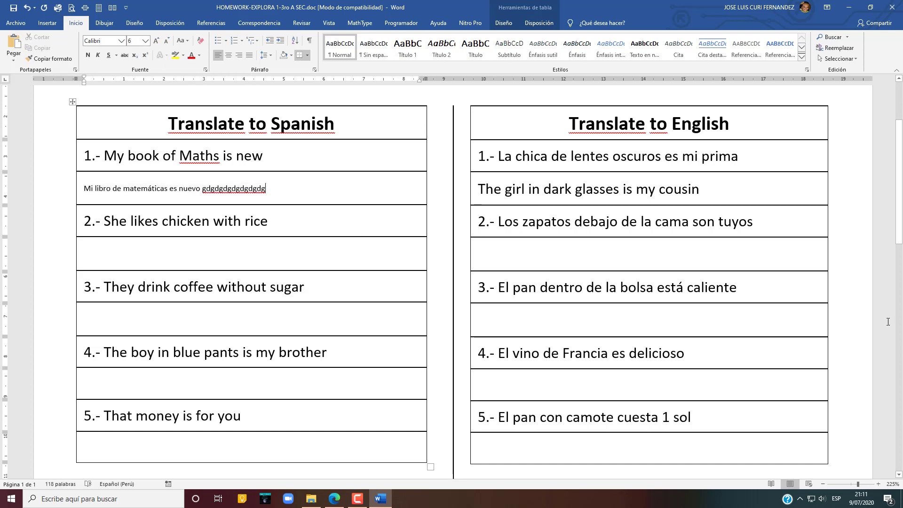
Zoom in on the small item 1 answer up to 476%, and bring the zoom back to 292%.
left_click(864, 484)
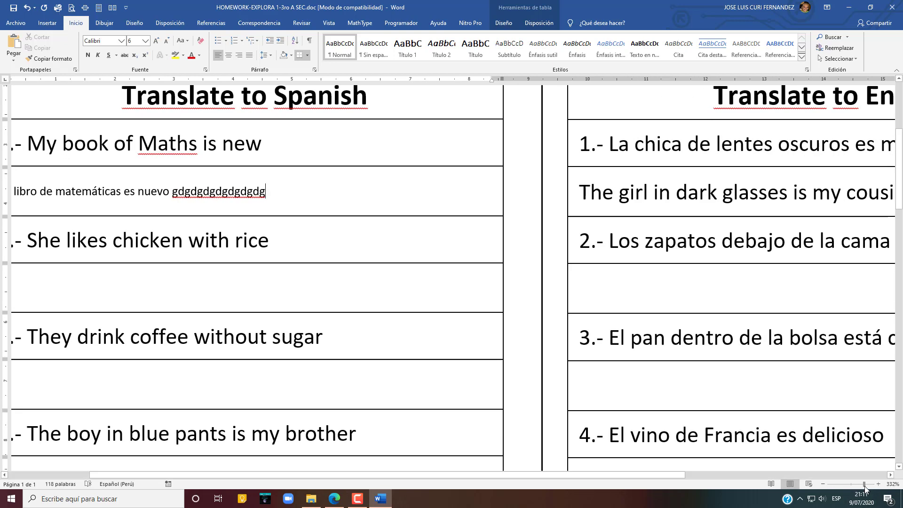
left_click(872, 484)
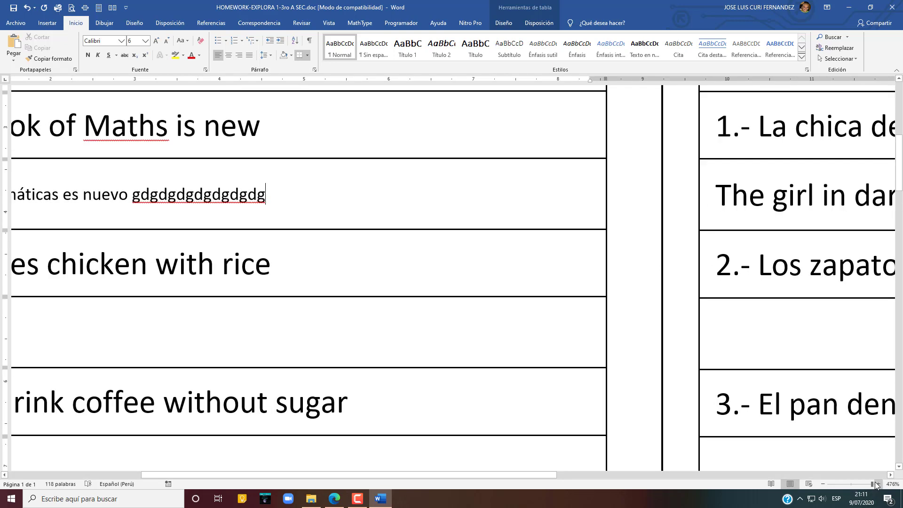
left_click(862, 484)
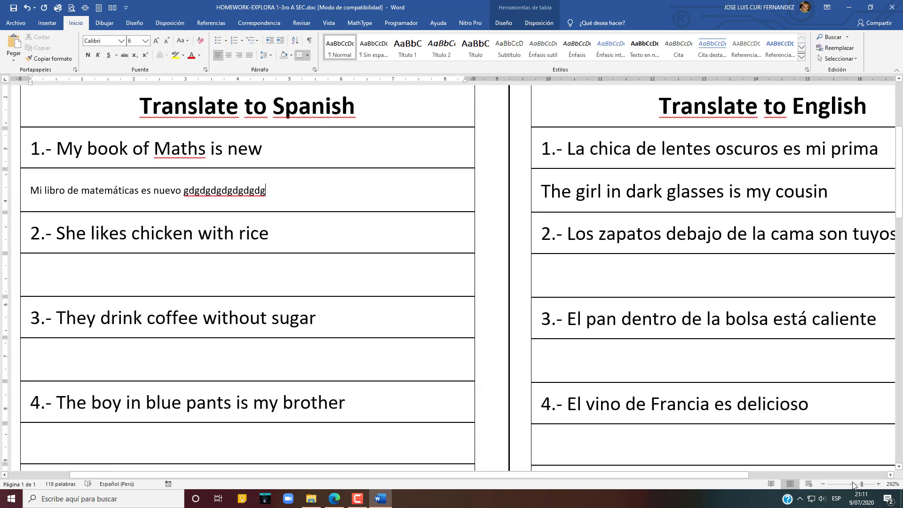
Clear the item 1 answer in the "Translate to Spanish" table and set the empty cell's font size to 11.
left_click(853, 485)
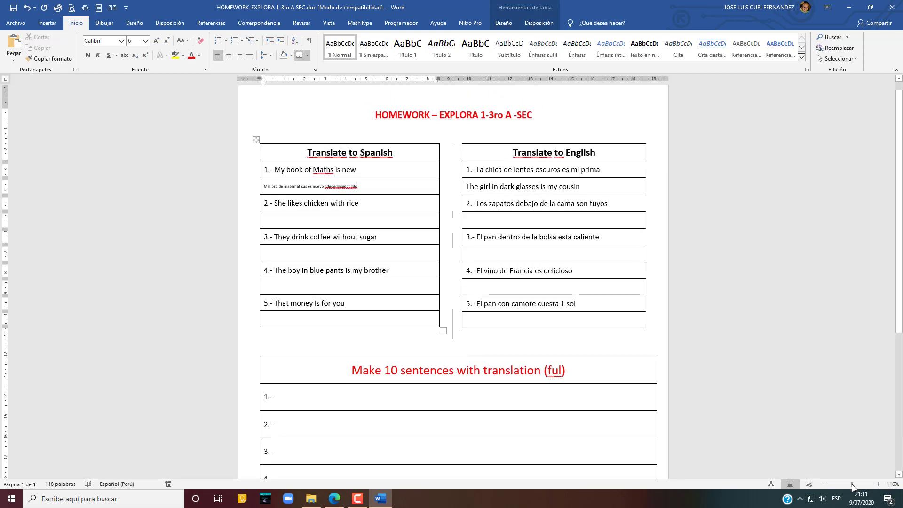
left_click(857, 484)
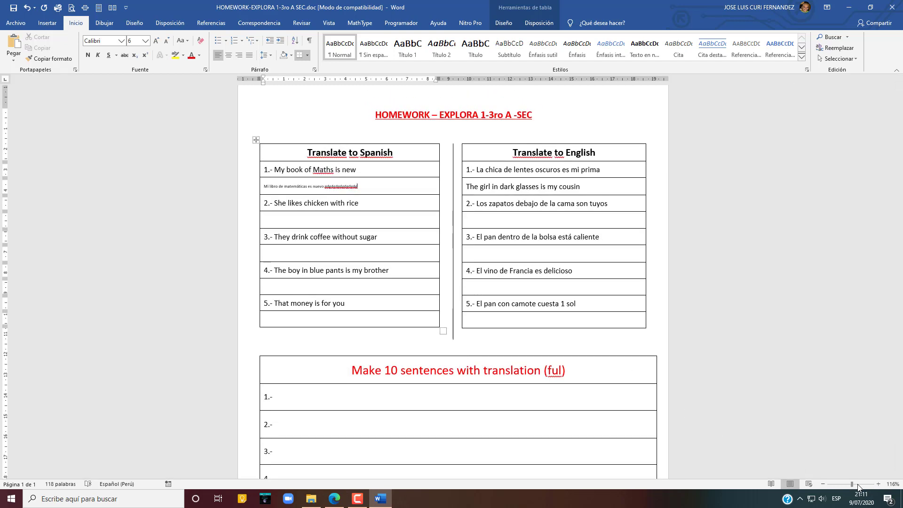
left_click(86, 8)
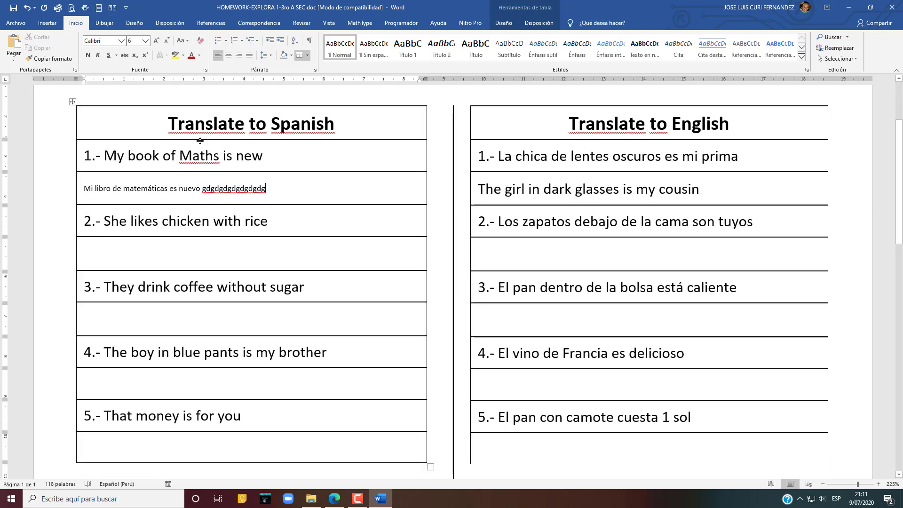
left_click_drag(267, 188, 89, 194)
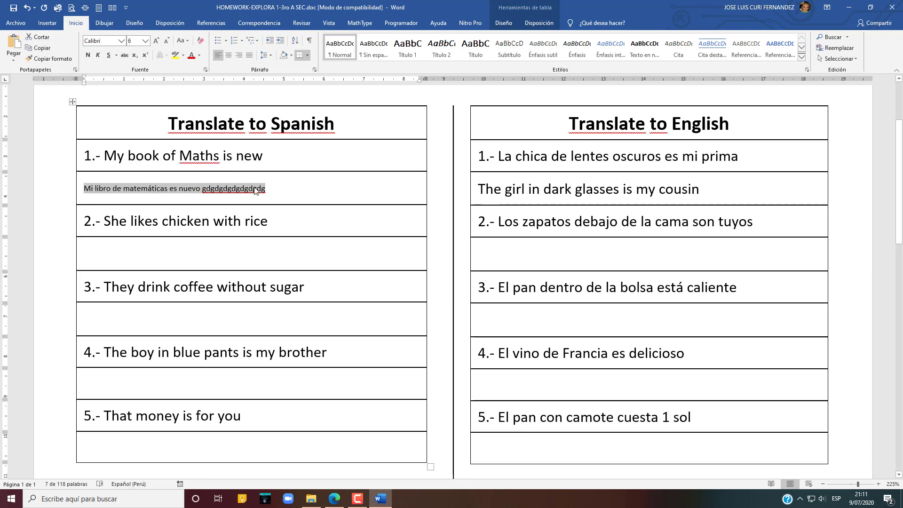
key("Delete")
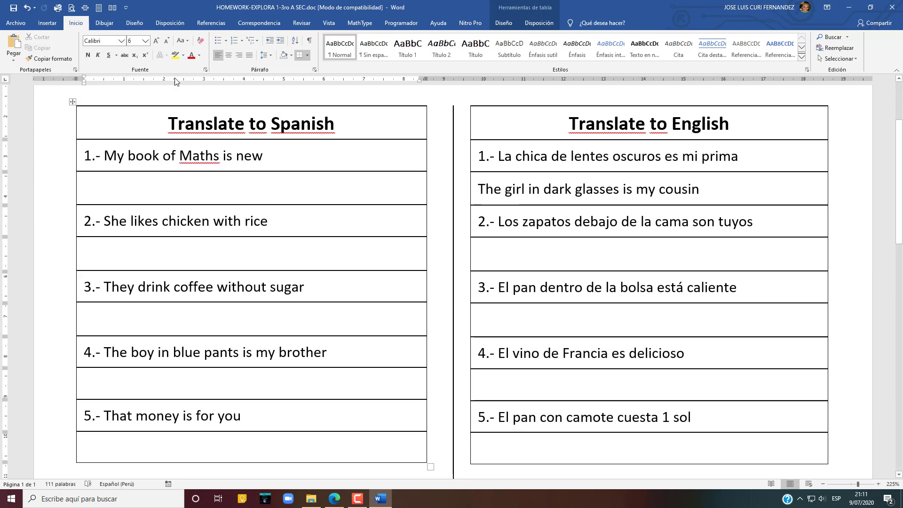
left_click(146, 41)
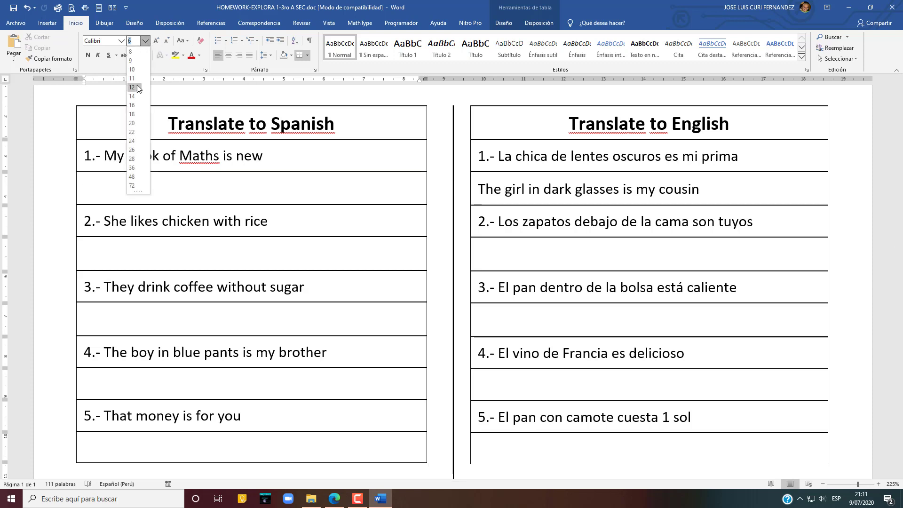
left_click(137, 80)
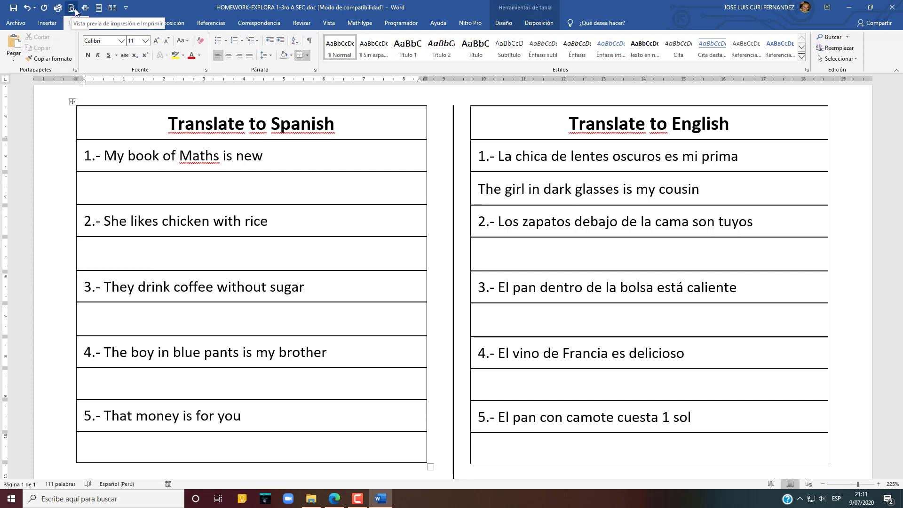
left_click(99, 8)
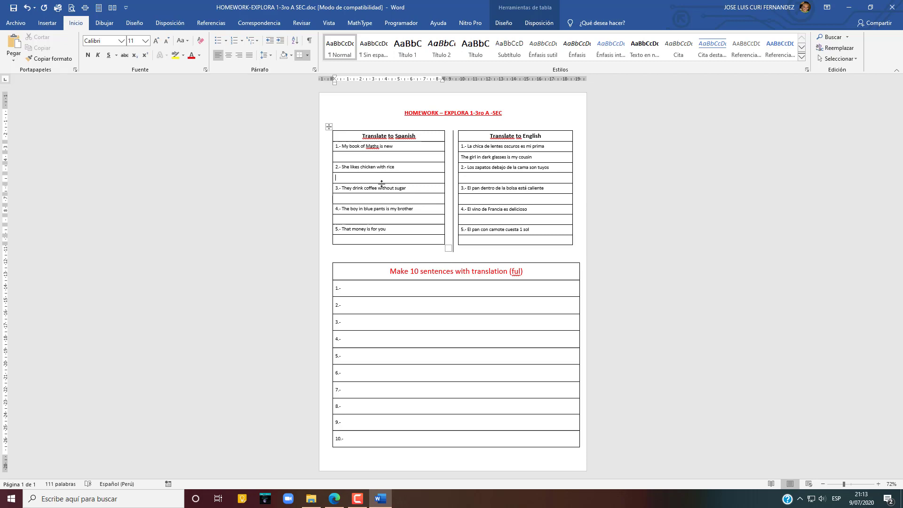
Write an example sentence in row 1 of the "Make 10 sentences with translation (ful)" table: a first name followed by "is very boastful".
left_click(378, 199)
left_click(85, 8)
scroll(619, 358, "down", 5)
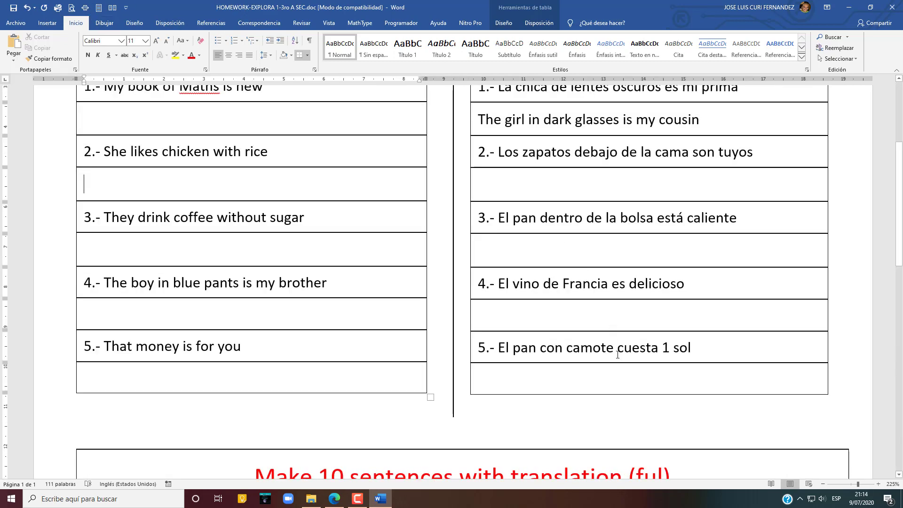
scroll(619, 359, "down", 3)
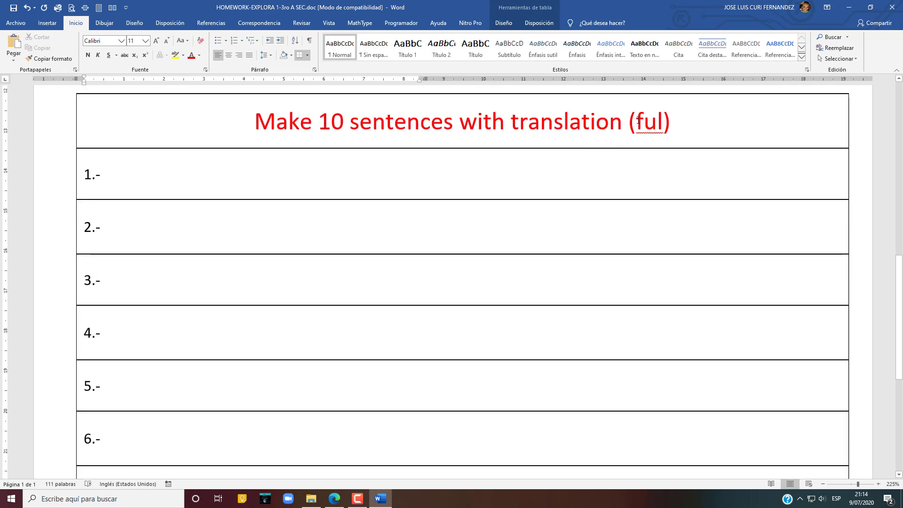
left_click_drag(637, 120, 661, 126)
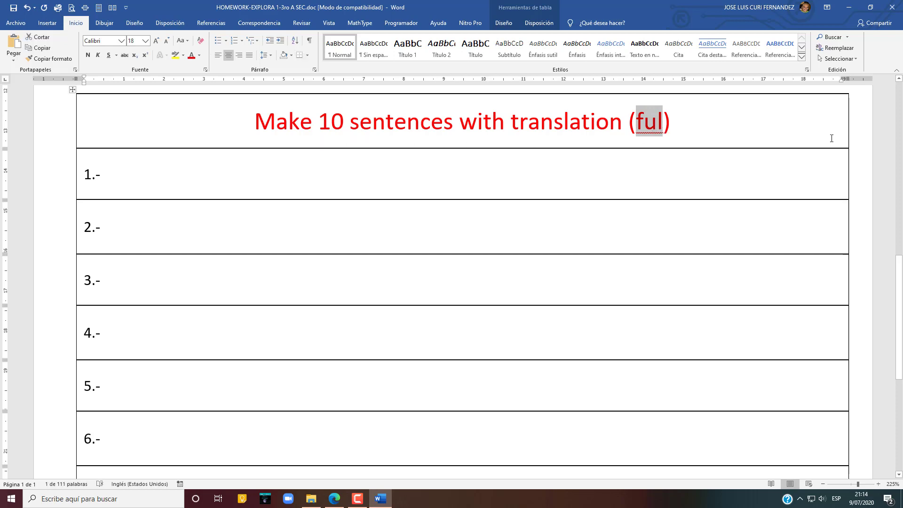
left_click(274, 175)
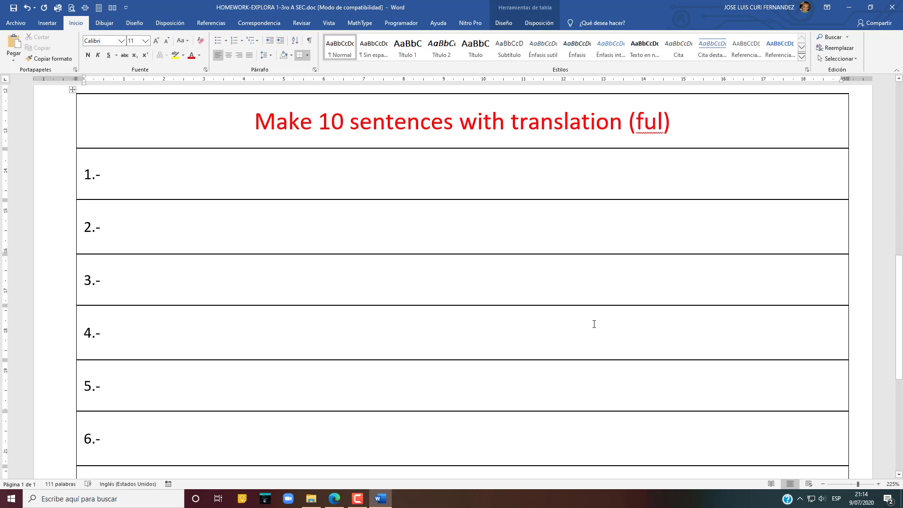
type("Da")
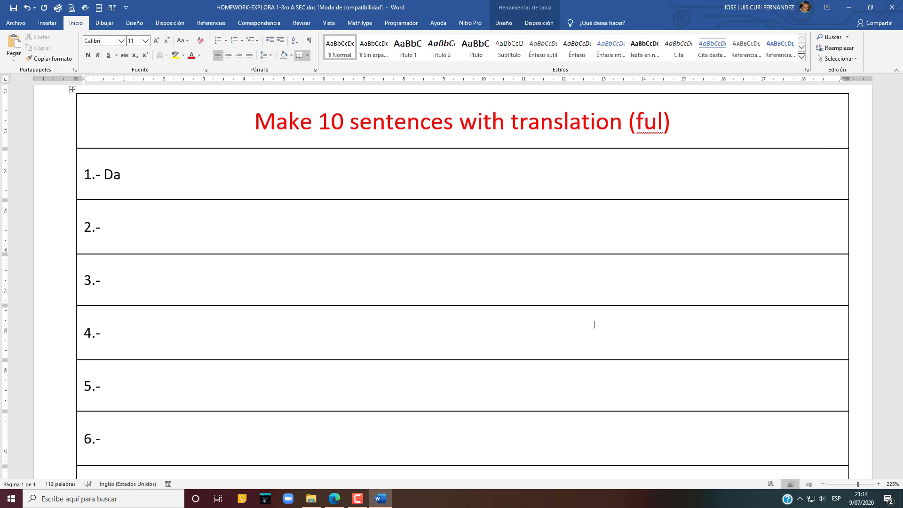
type("nie")
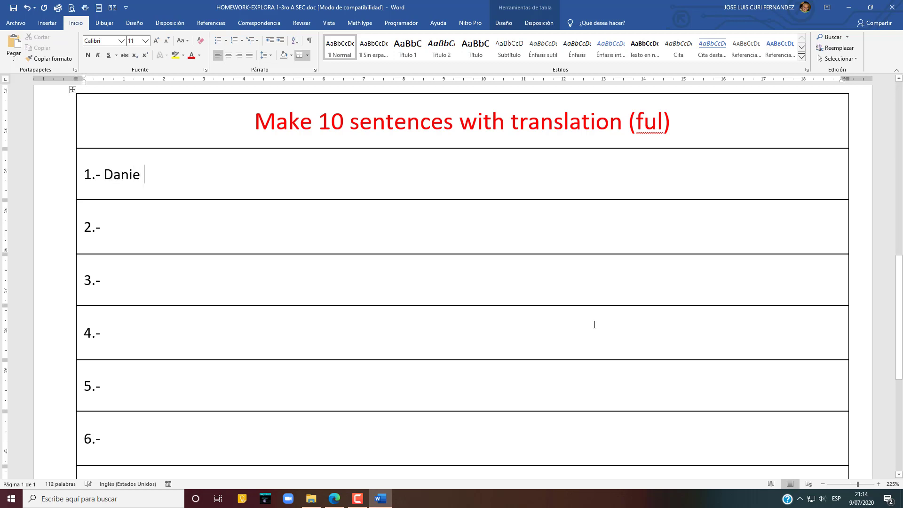
key("BackSpace")
type("l is ")
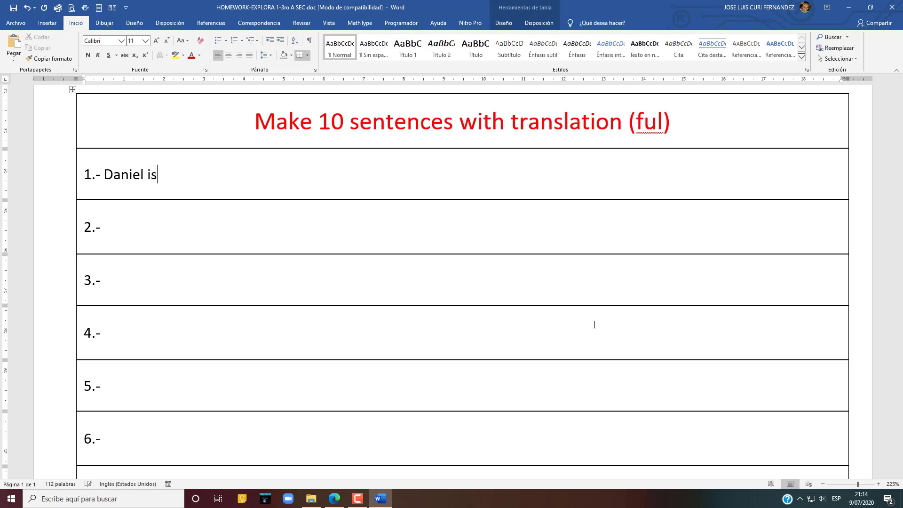
type("very boastful (")
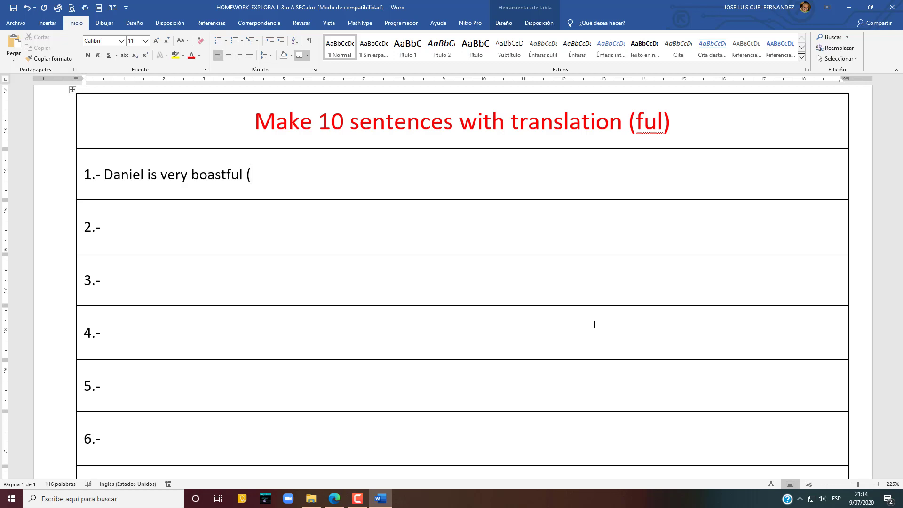
Add the Spanish translation in parentheses after the row 1 sentence, using the same first name followed by "es bien fanfaron".
type("Daniel es bien ")
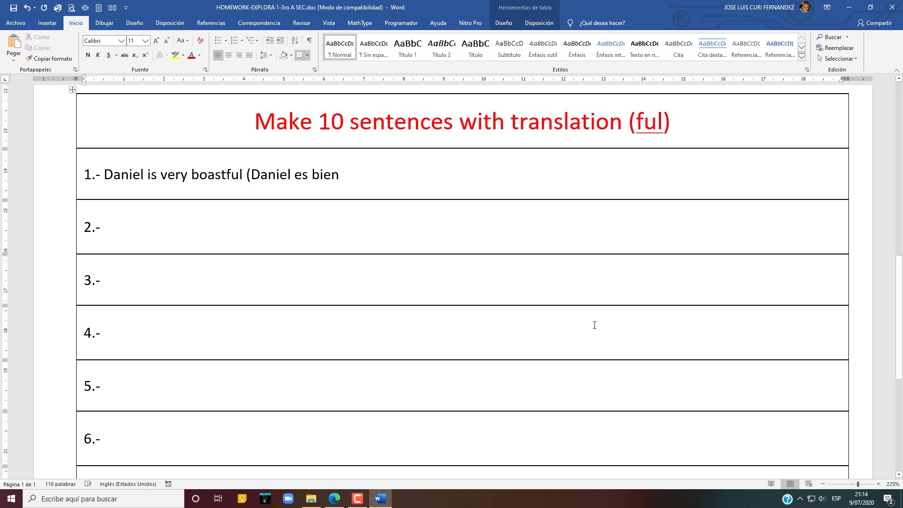
type("fanf")
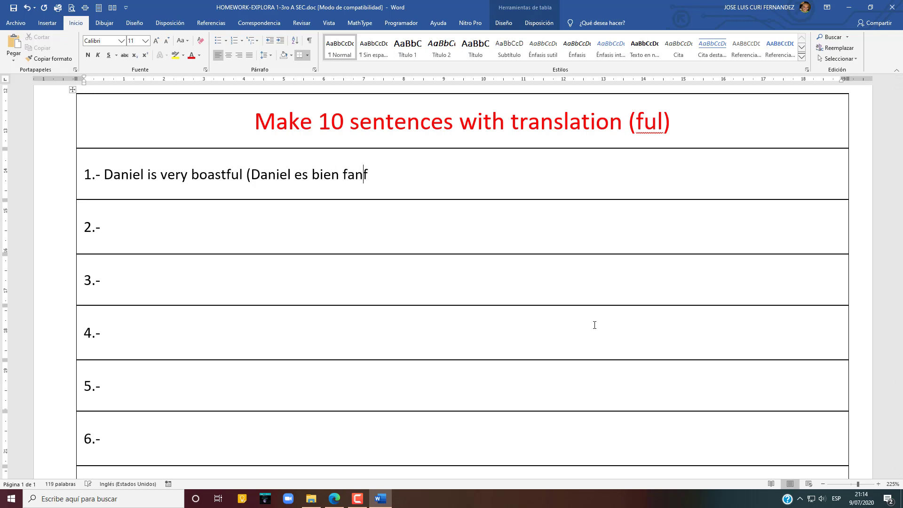
type("arron)")
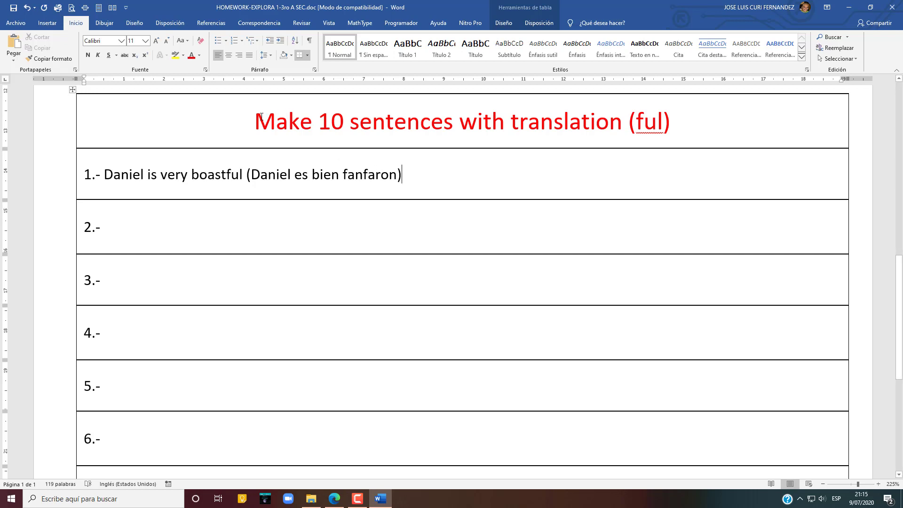
Try making the heading "Make 10 sentences with translation (ful)" bold, and undo it.
left_click_drag(256, 119, 670, 118)
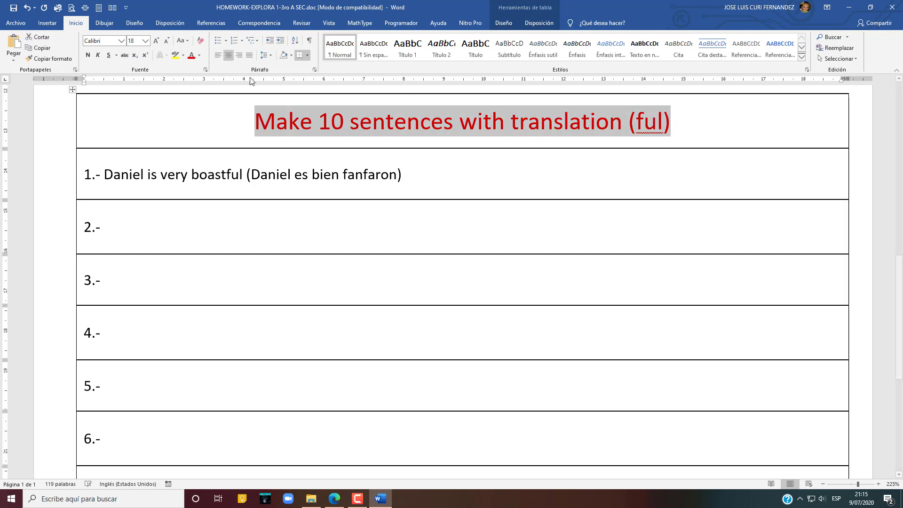
left_click(88, 55)
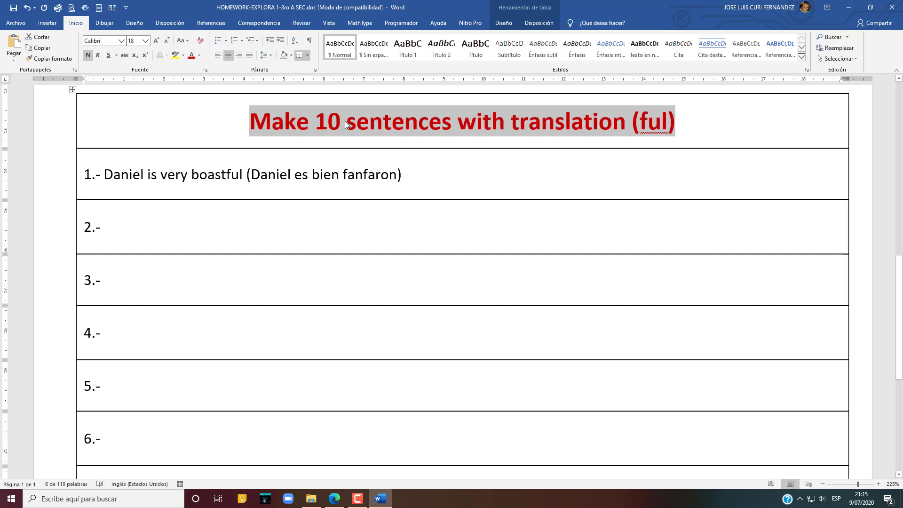
key("ctrl+z")
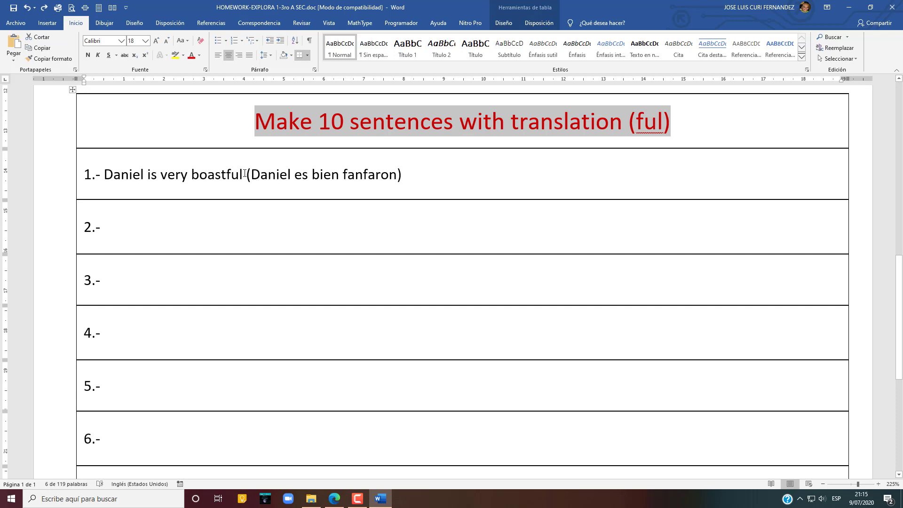
Try highlighting the parenthesized Spanish translation in row 1 in yellow, and undo the highlight and the spelling edit before it.
left_click_drag(245, 174, 403, 177)
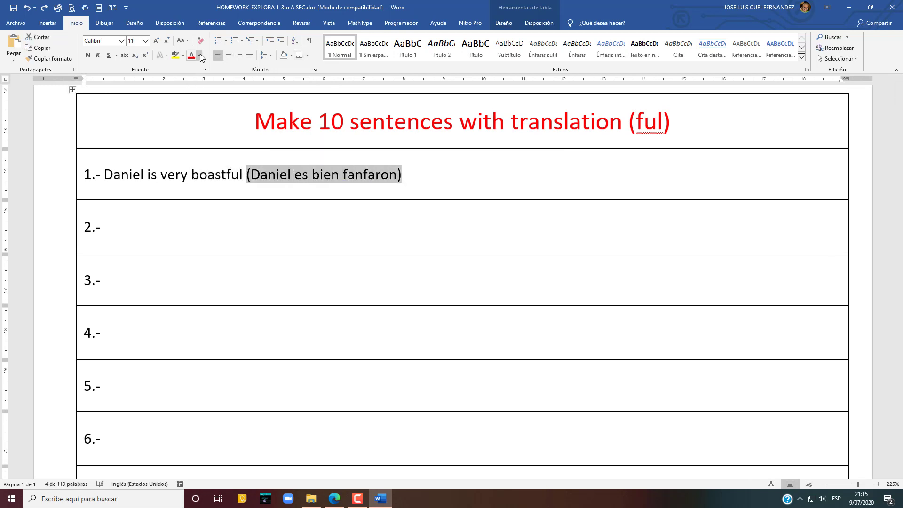
left_click(176, 56)
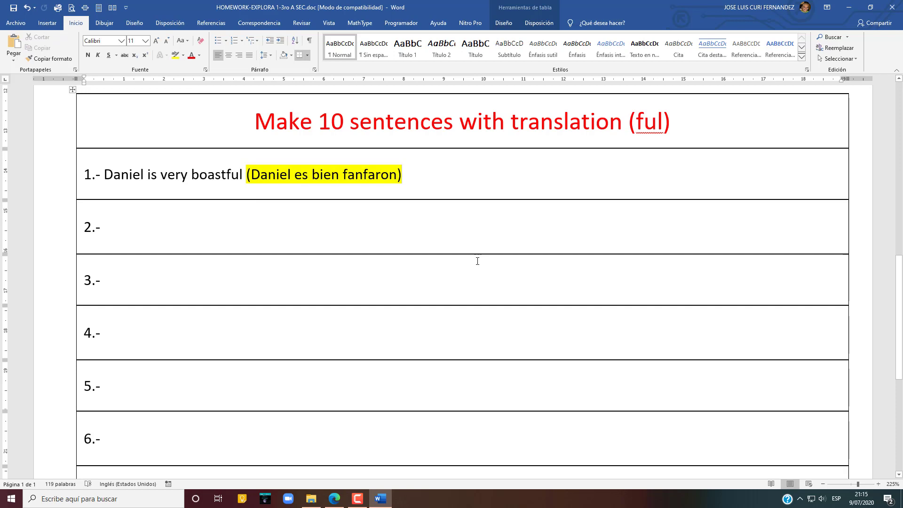
key("ctrl+z")
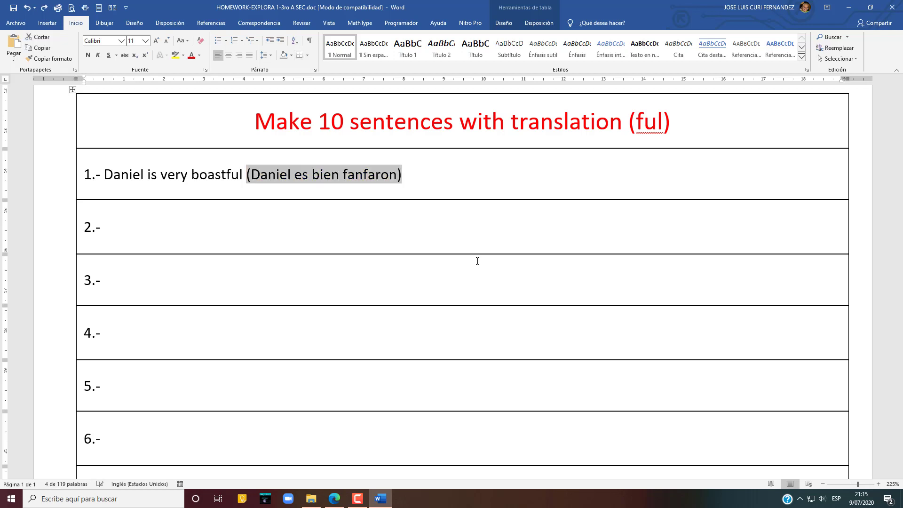
key("ctrl+z")
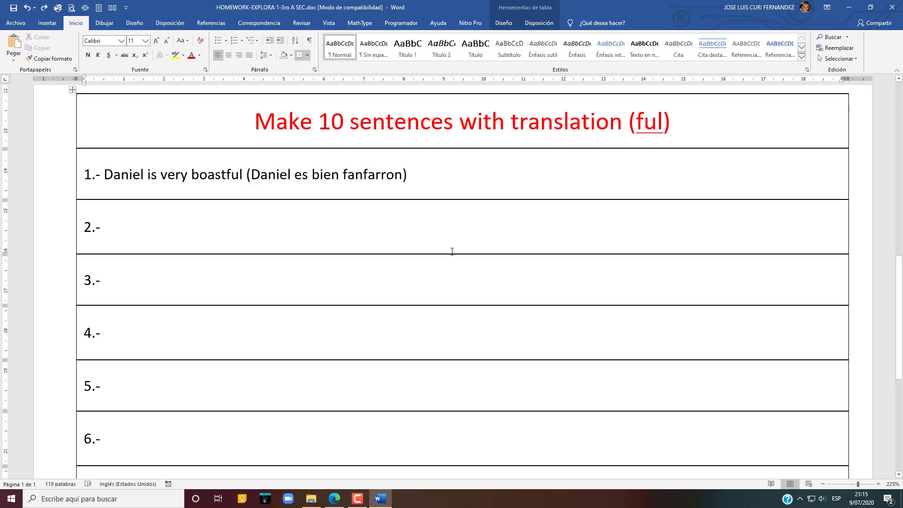
Delete the example sentence and its translation from row 1 of the "Make 10 sentences" table, keeping the number "1.-".
left_click_drag(103, 174, 604, 198)
left_click_drag(802, 198, 853, 191)
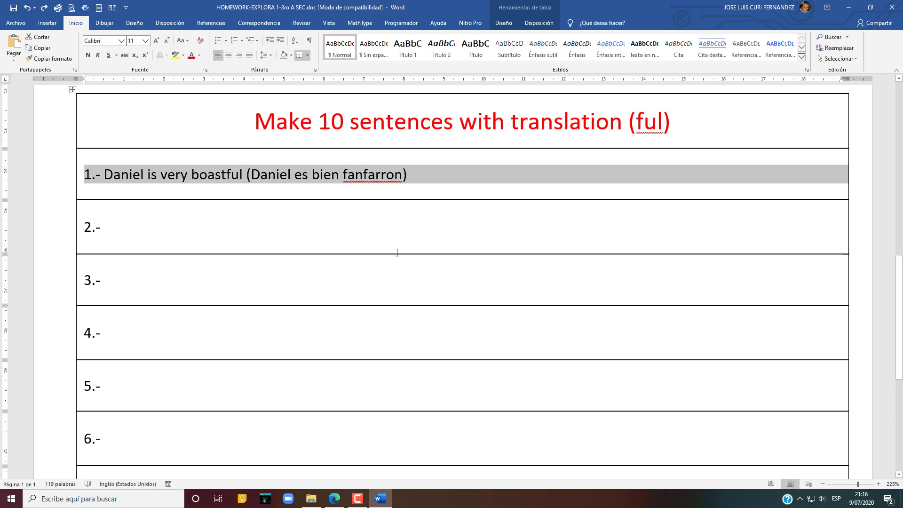
left_click(268, 179)
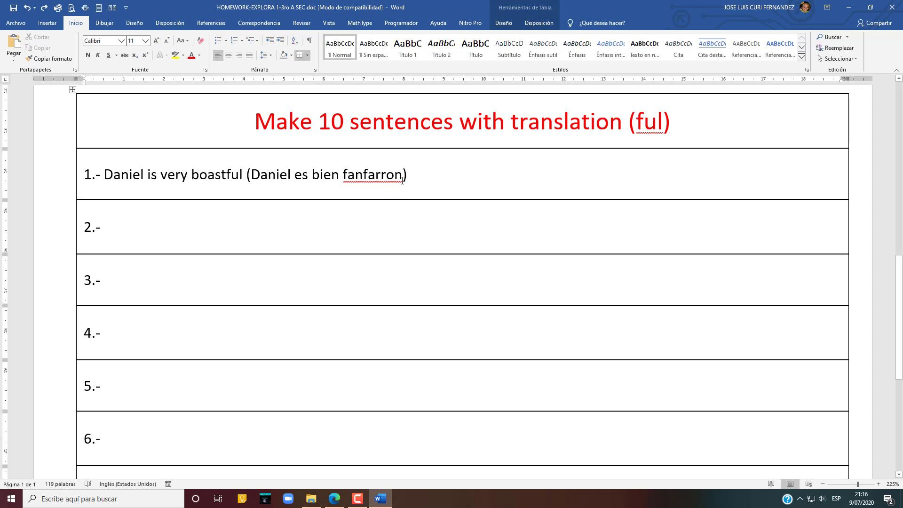
left_click_drag(410, 174, 117, 170)
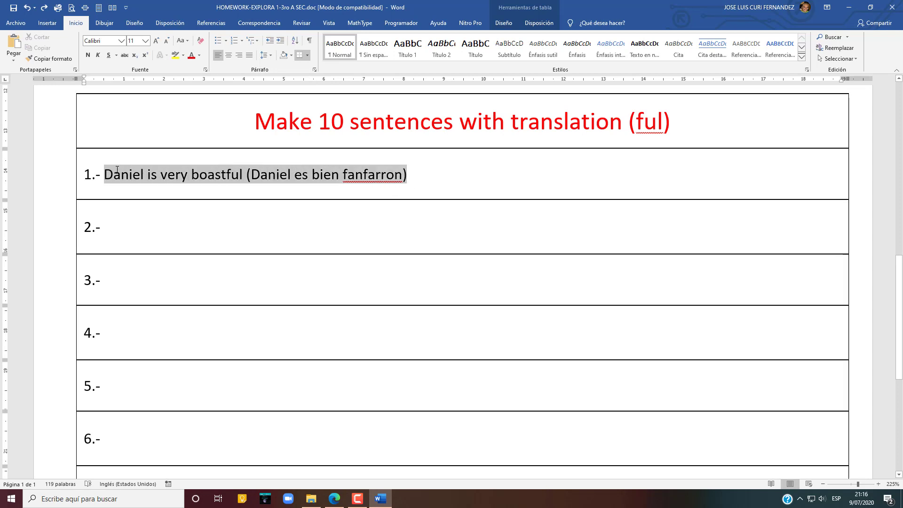
key("BackSpace")
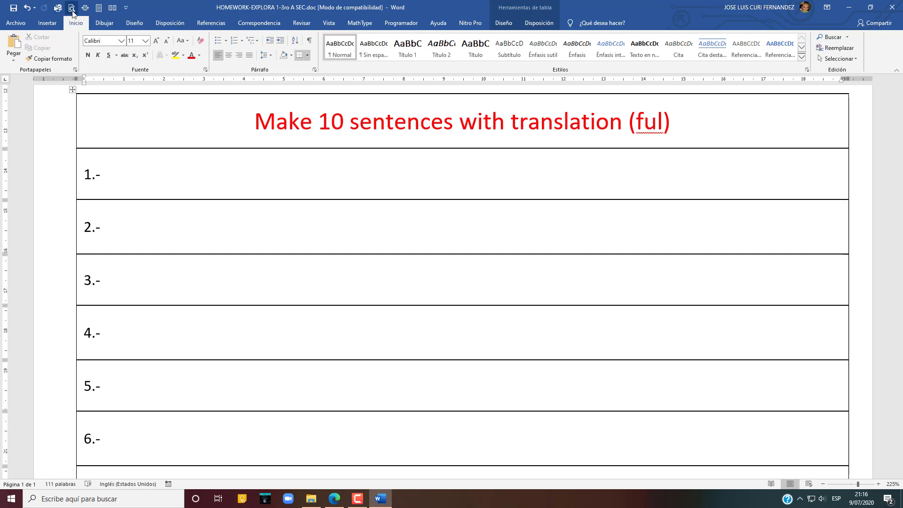
Try removing the "The girl in dark glasses is my cousin" row from the "Translate to English" table, and undo the removal.
left_click(99, 8)
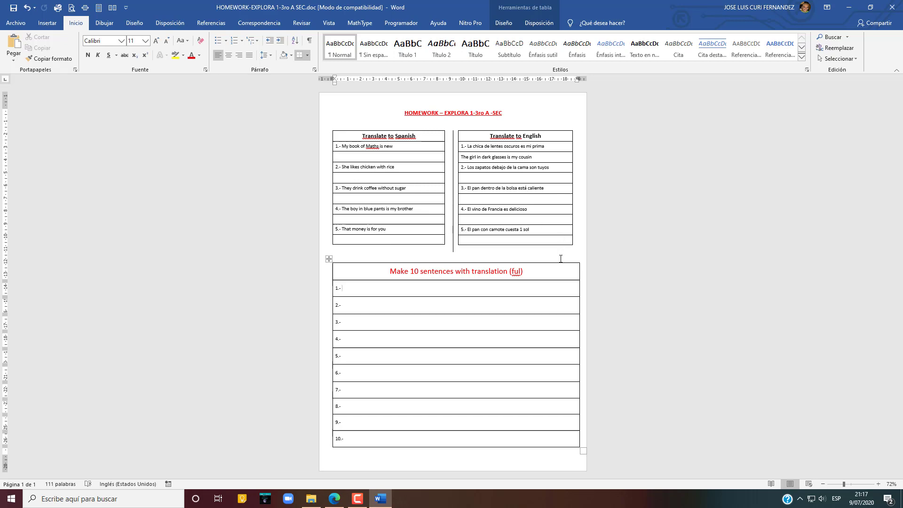
left_click(381, 160)
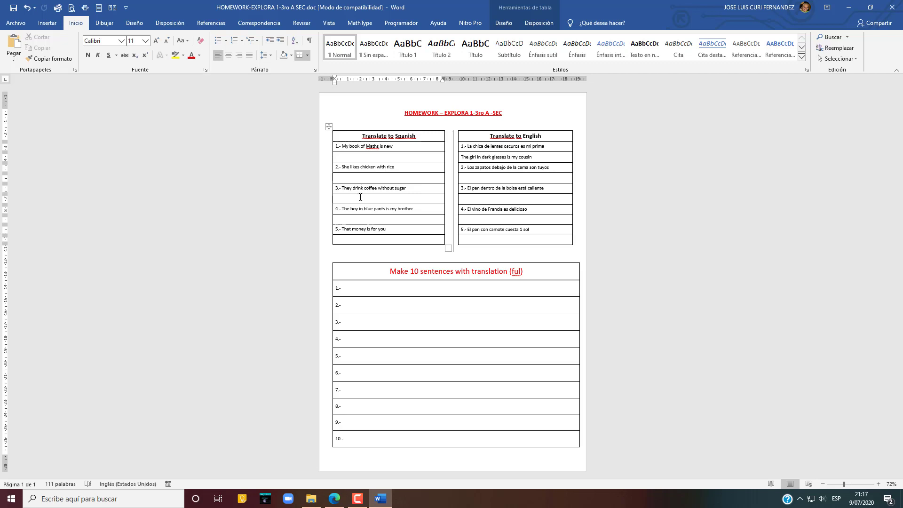
left_click(359, 220)
left_click(353, 288)
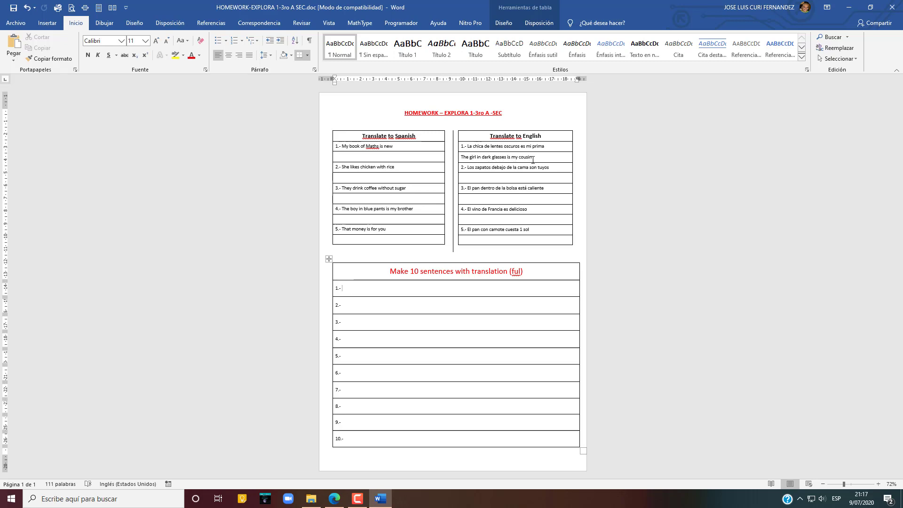
left_click_drag(531, 159, 475, 158)
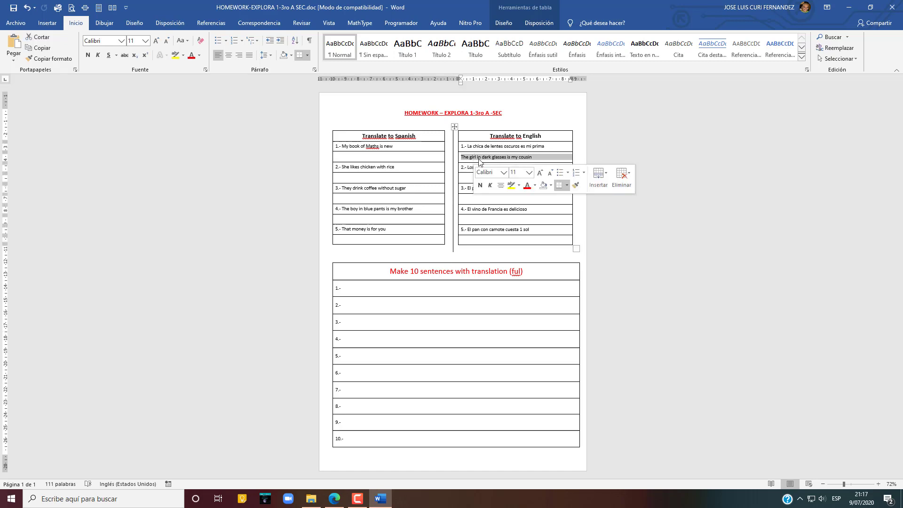
key("BackSpace")
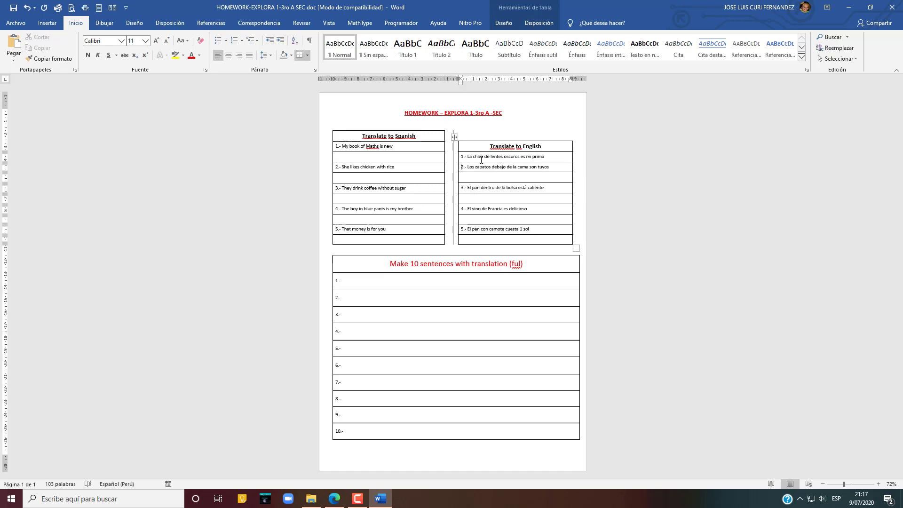
key("ctrl+z")
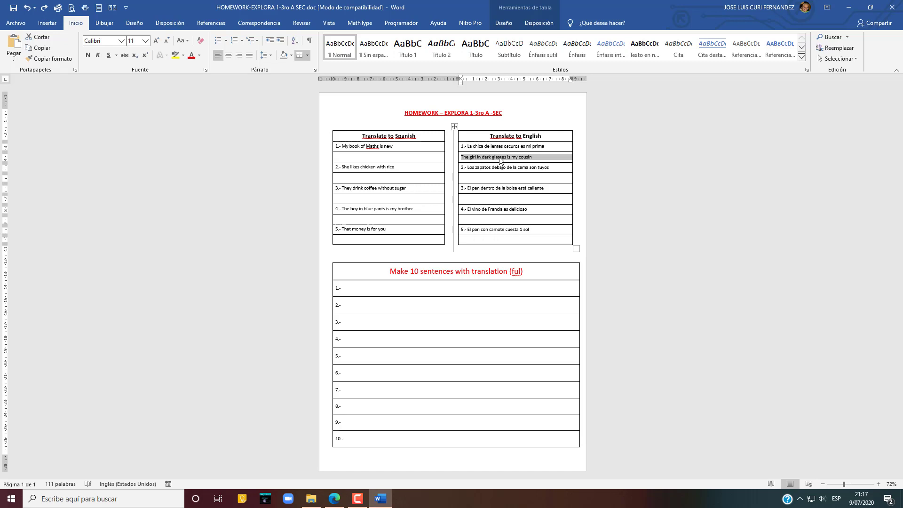
Erase the text of the item 1 answer in the "Translate to English" table, keeping its empty row.
left_click(501, 159)
left_click_drag(534, 157, 482, 158)
key("BackSpace")
key("BackSpace")
key("BackSpace")
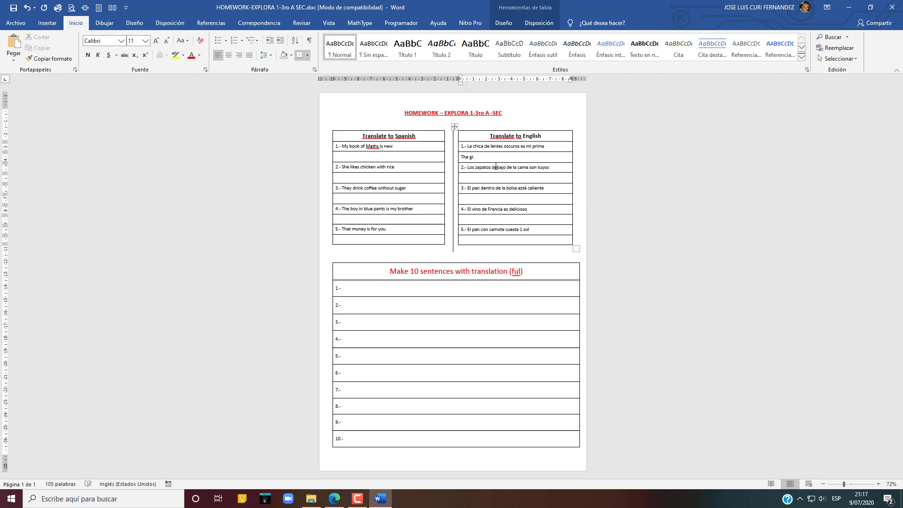
key("BackSpace")
key("BackSpace")
key("BackSpace")
key("BackSpace")
key("BackSpace")
key("BackSpace")
Save and close the homework document, and minimize the Documents folder window.
left_click(15, 10)
left_click(891, 8)
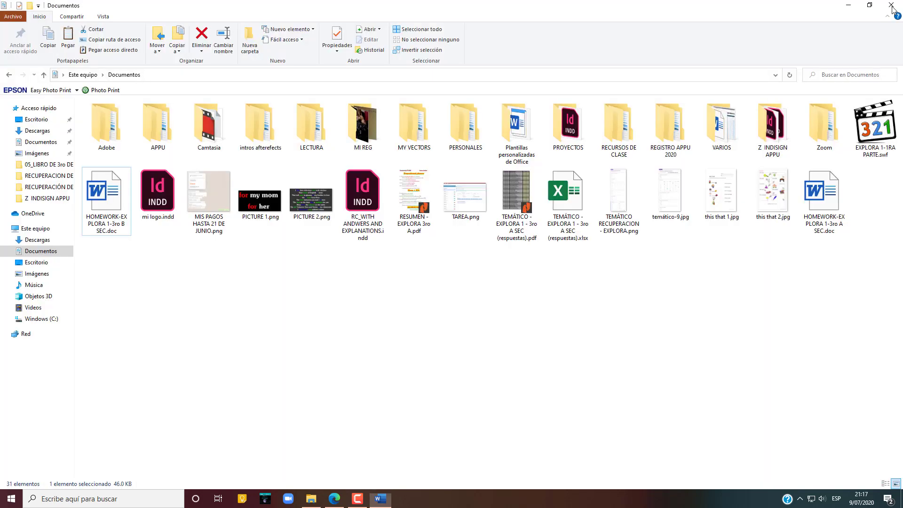
left_click(589, 329)
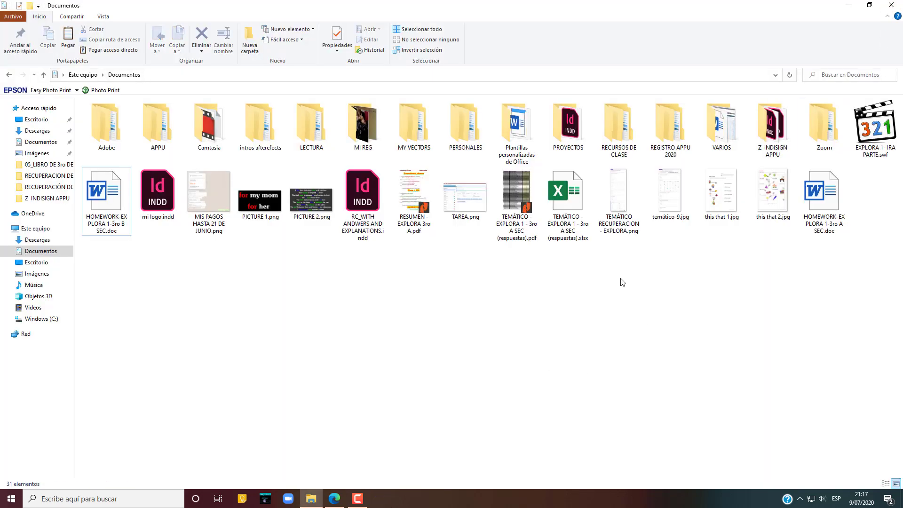
left_click(843, 7)
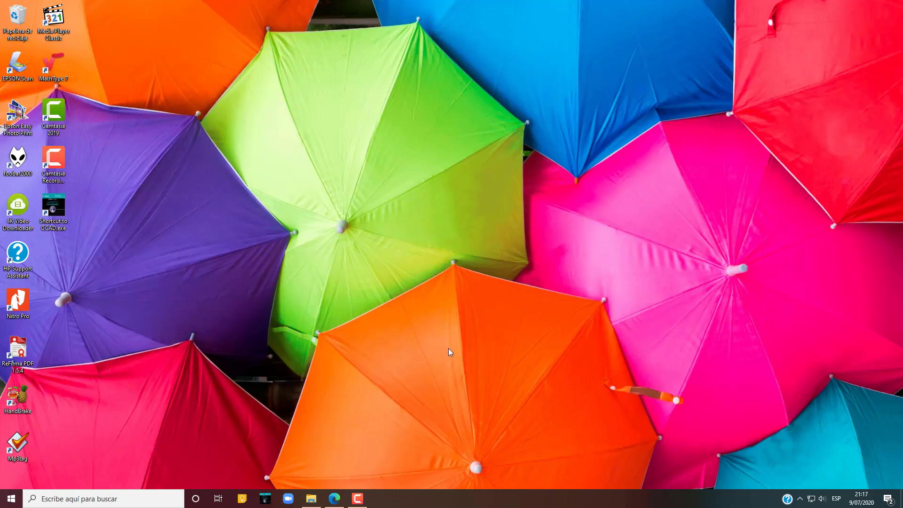